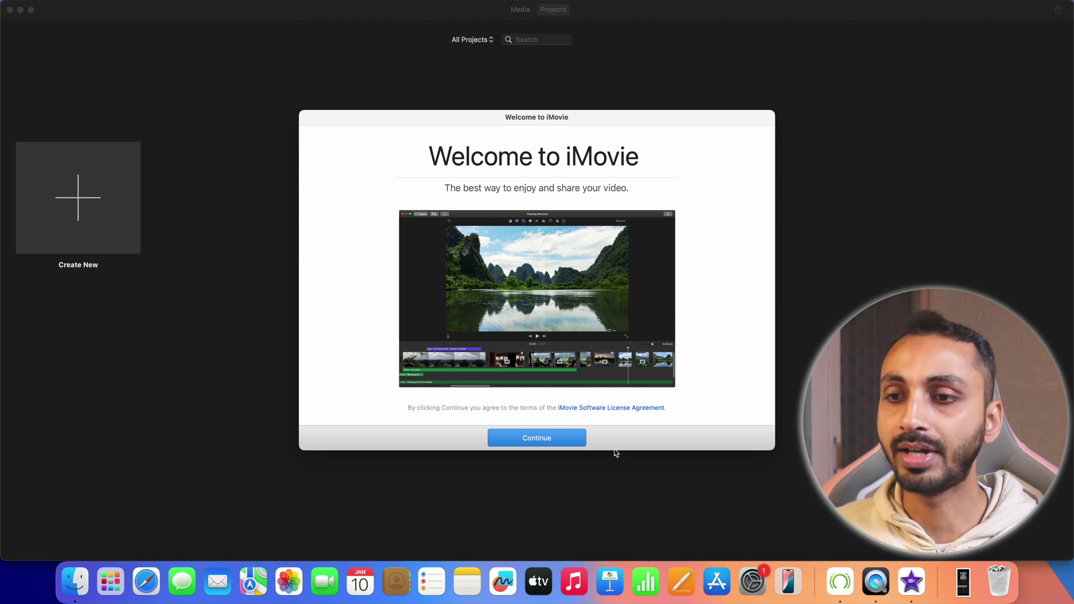
Find iMovie in the App Store and launch it from its store page.
{"action": "left_click", "coordinate": [717, 582]}
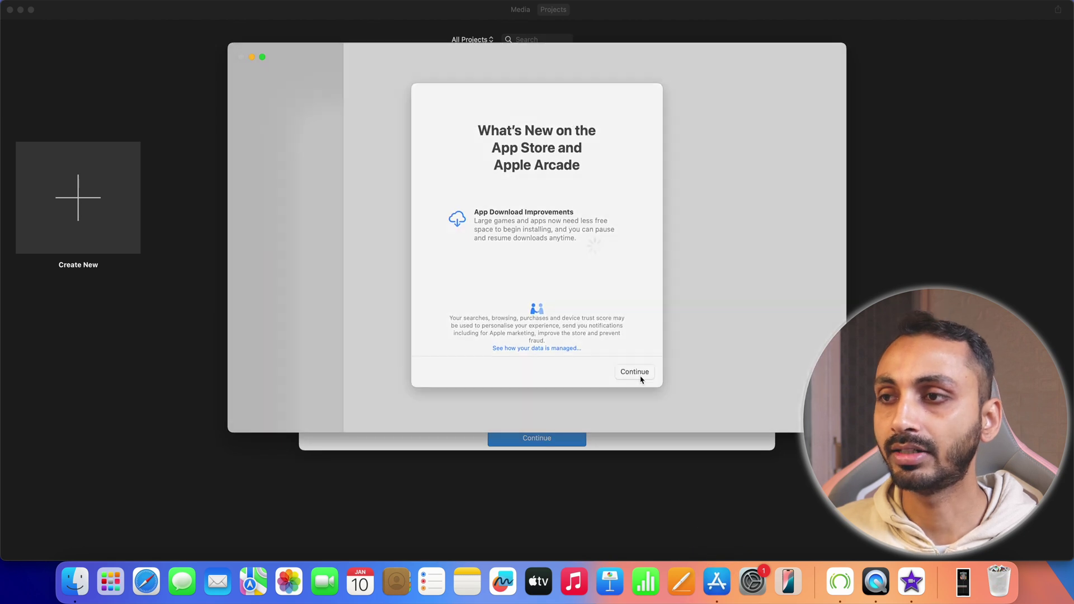
{"action": "left_click", "coordinate": [641, 375]}
{"action": "left_click", "coordinate": [307, 79]}
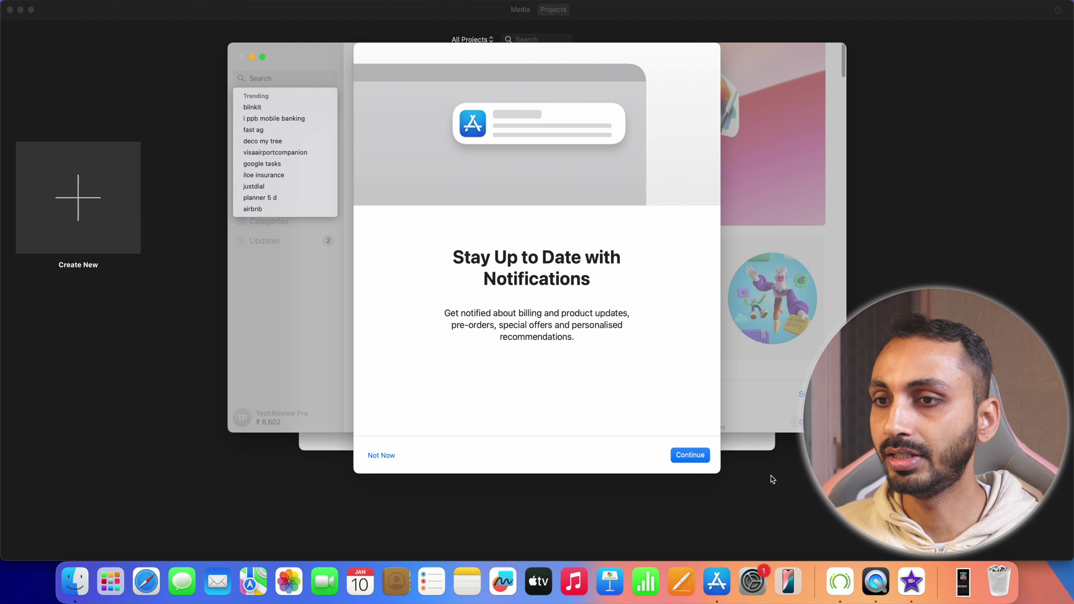
{"action": "type", "text": "imovie"}
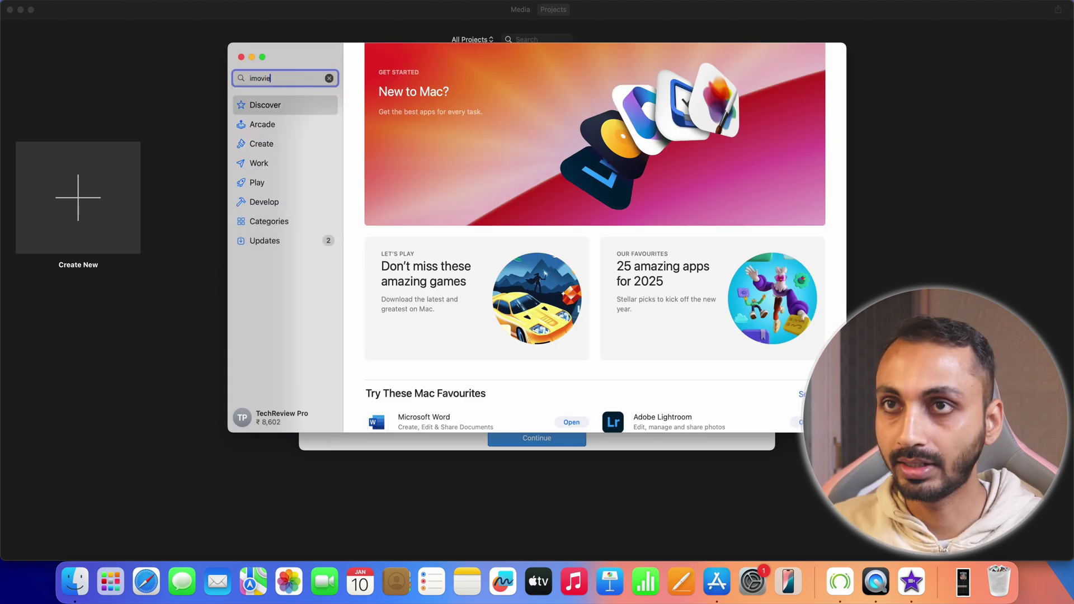
{"action": "key", "text": "Return"}
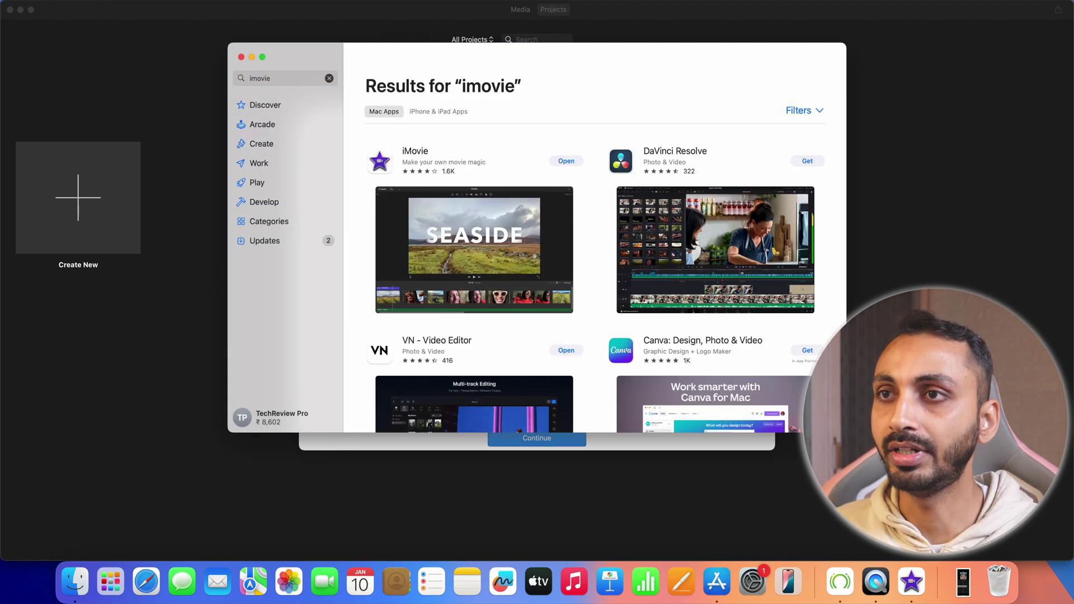
{"action": "left_click", "coordinate": [439, 161]}
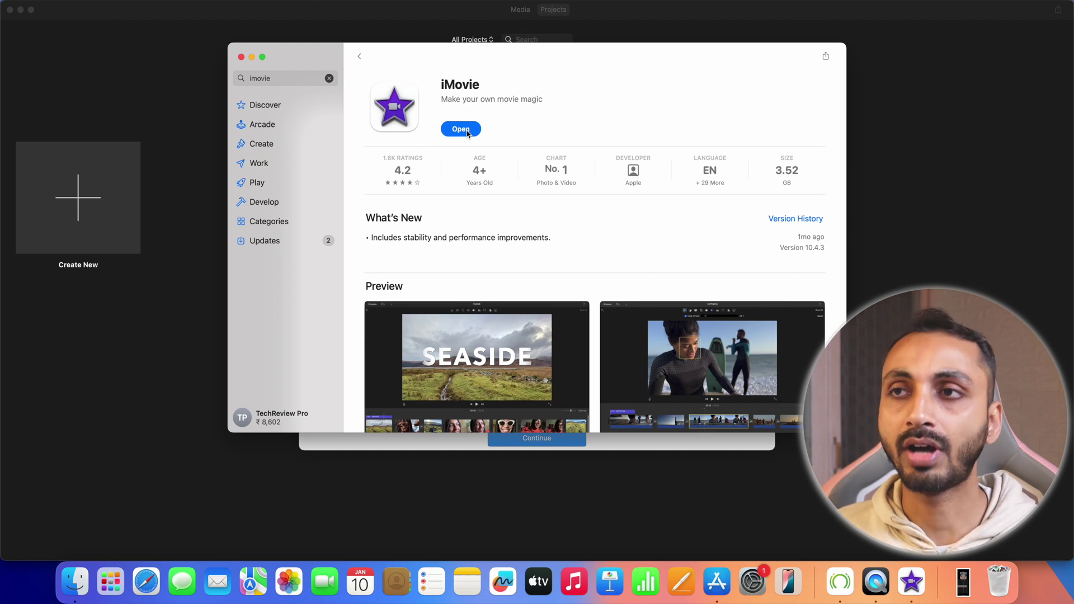
{"action": "left_click", "coordinate": [464, 130]}
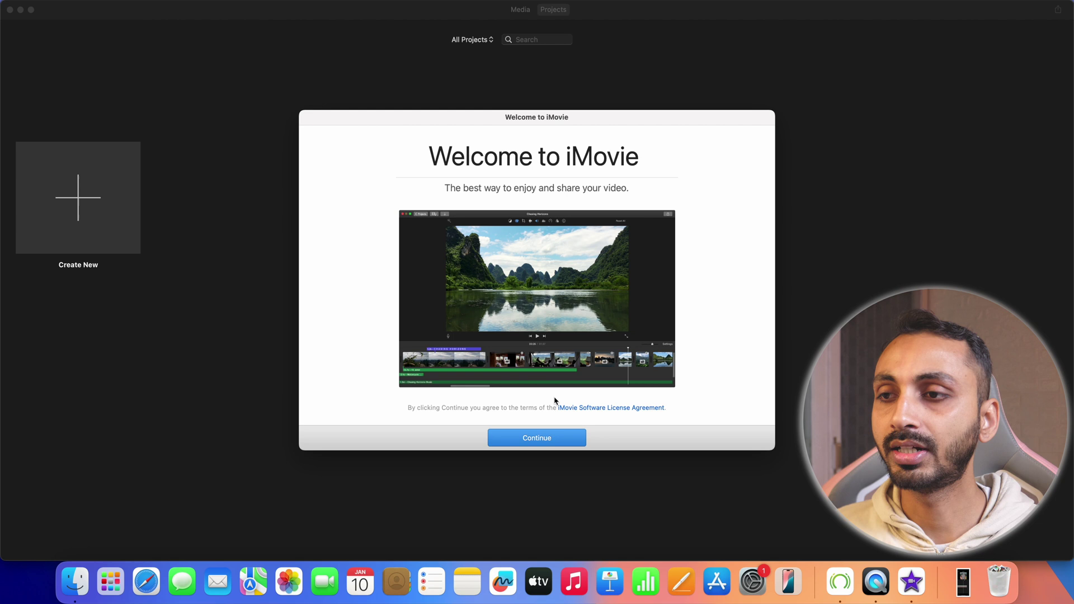
Get past the welcome preview and create a new empty movie project, My Movie.
{"action": "left_click", "coordinate": [524, 436]}
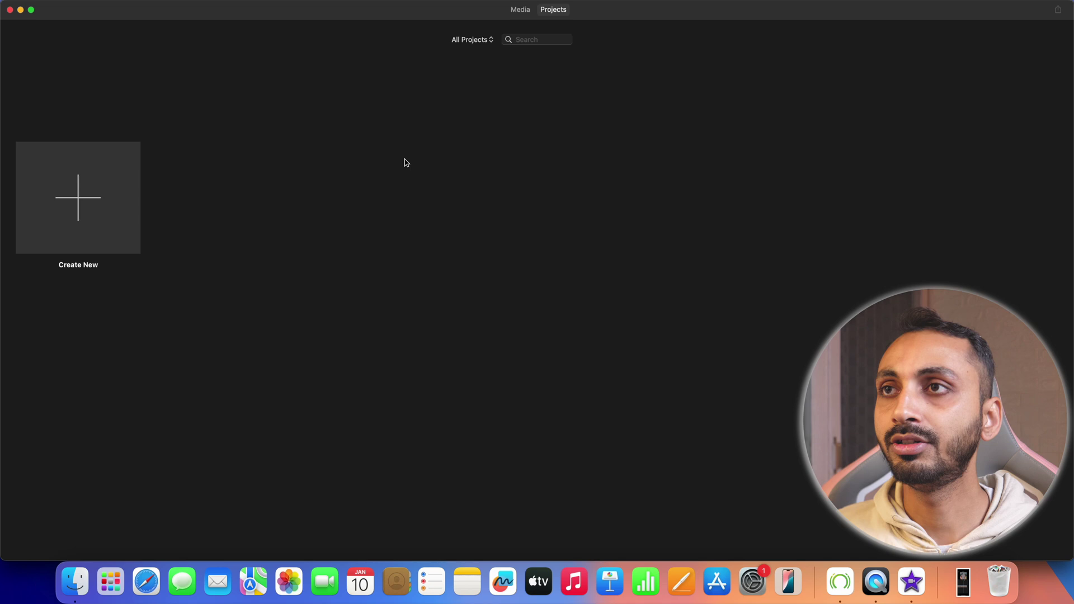
{"action": "left_click", "coordinate": [520, 12]}
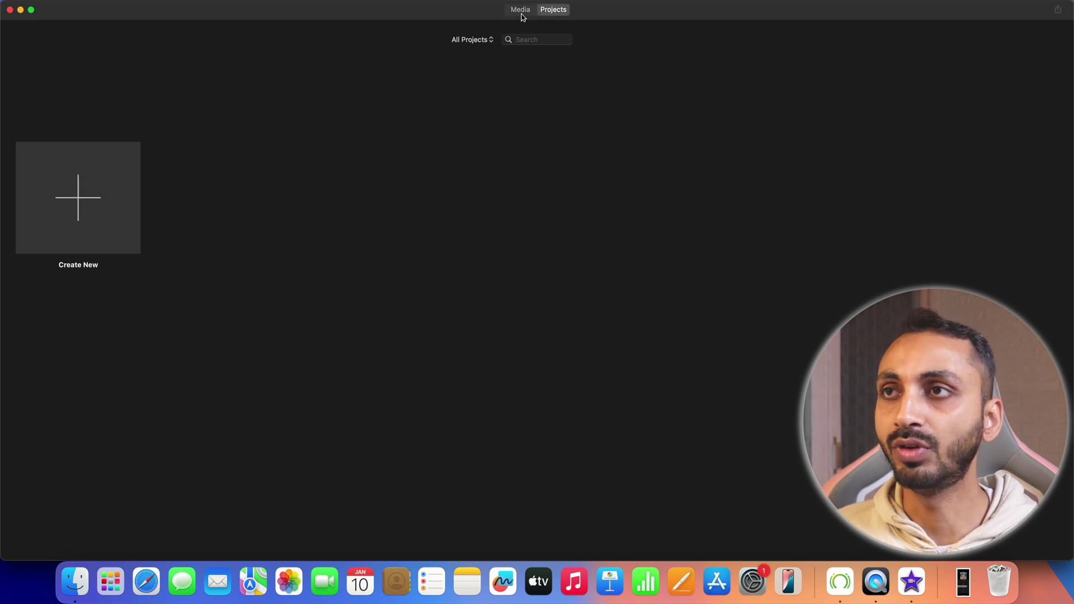
{"action": "left_click", "coordinate": [554, 13]}
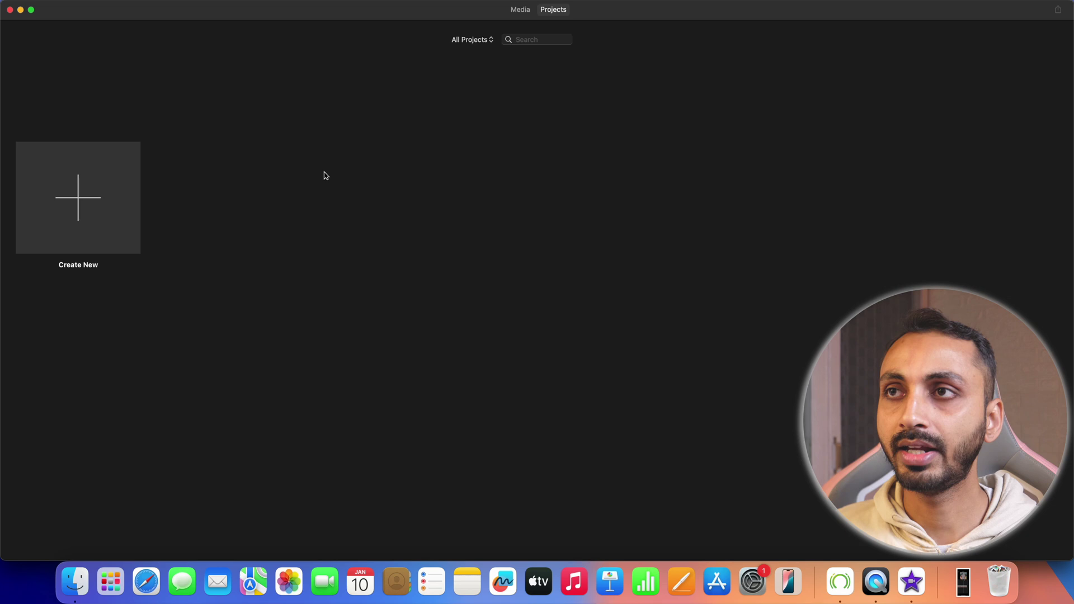
{"action": "left_click", "coordinate": [80, 204]}
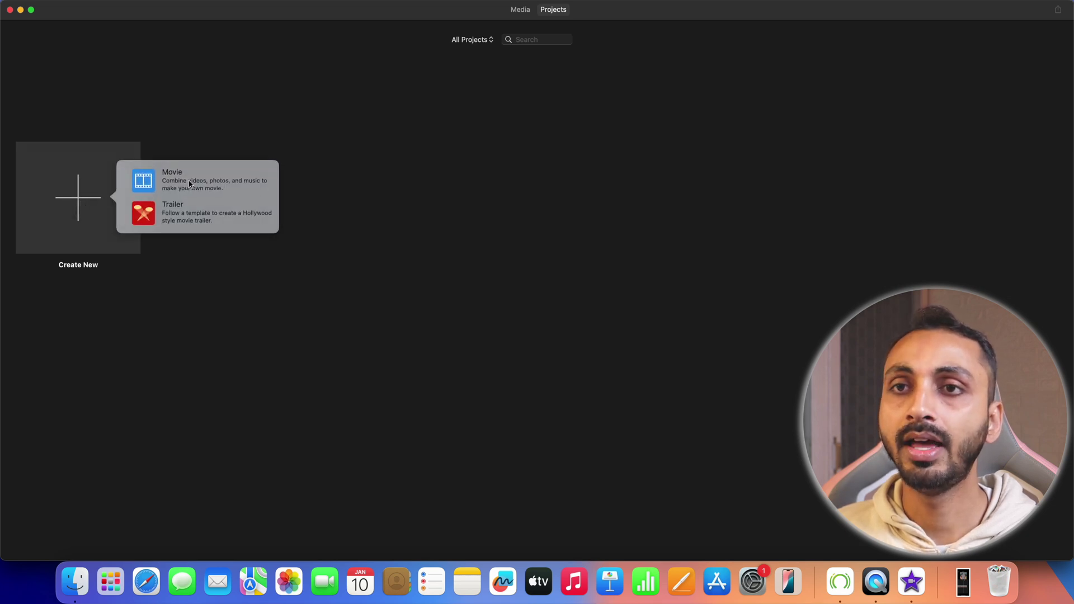
{"action": "key", "text": "Escape"}
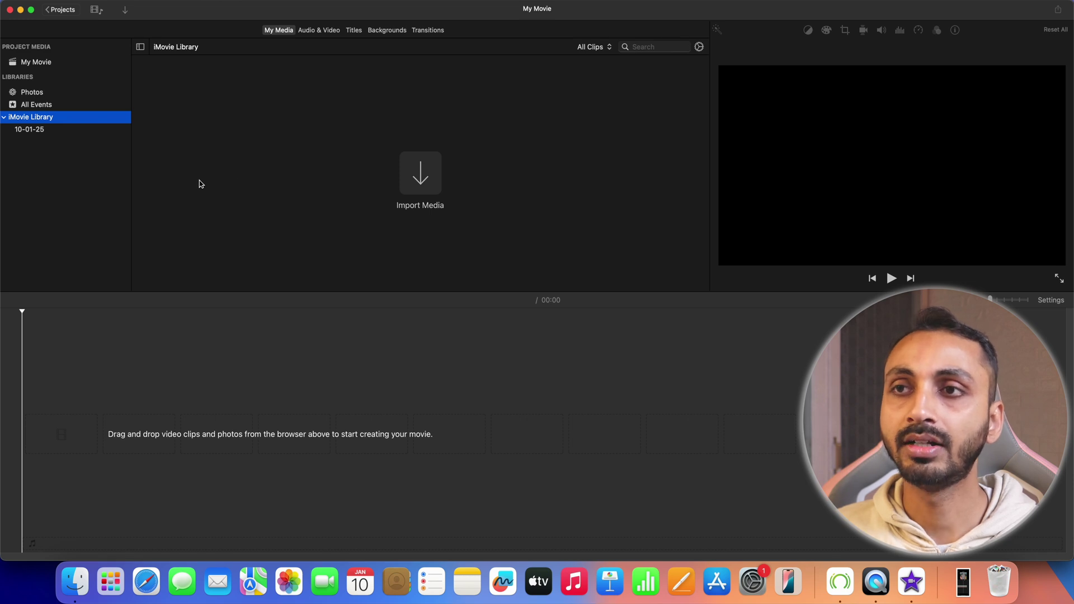
Allow Desktop access and import the 3.3-minute QuickTime screen recording from the Desktop.
{"action": "left_click", "coordinate": [422, 183]}
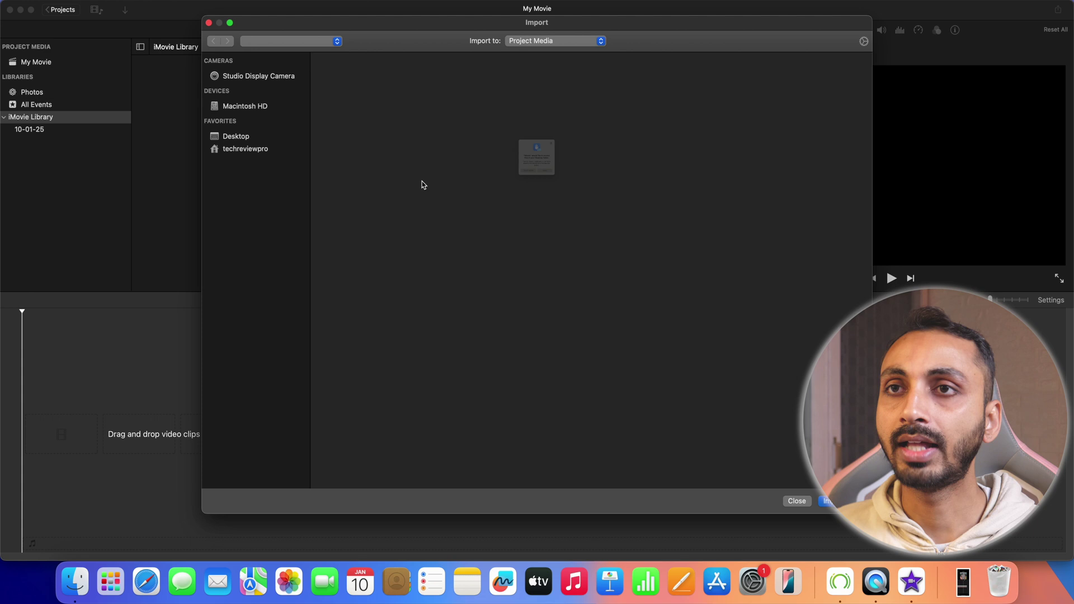
{"action": "left_click", "coordinate": [560, 205]}
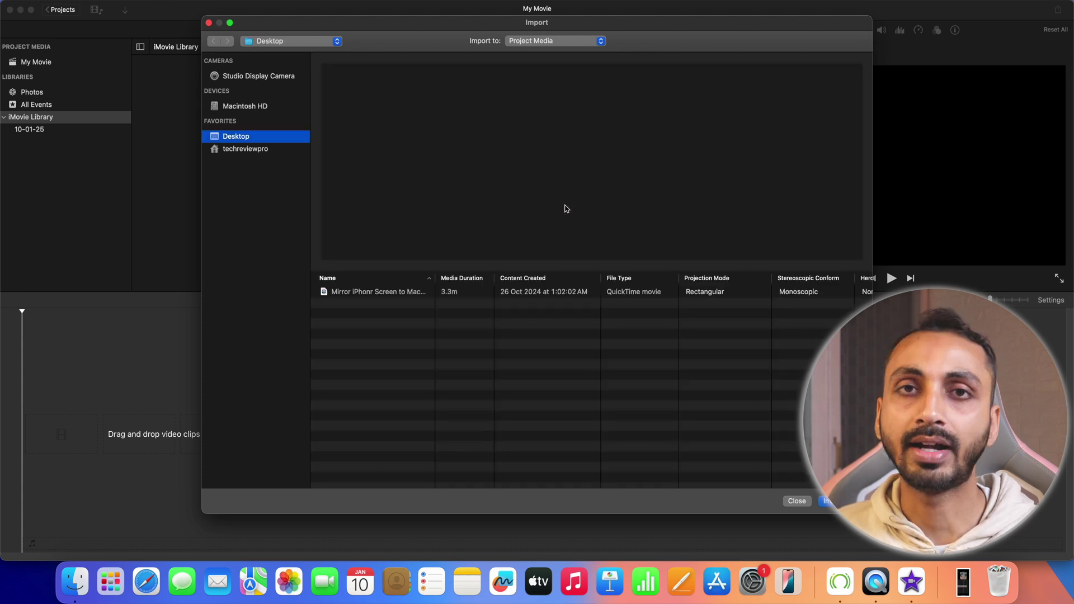
{"action": "left_click", "coordinate": [421, 294]}
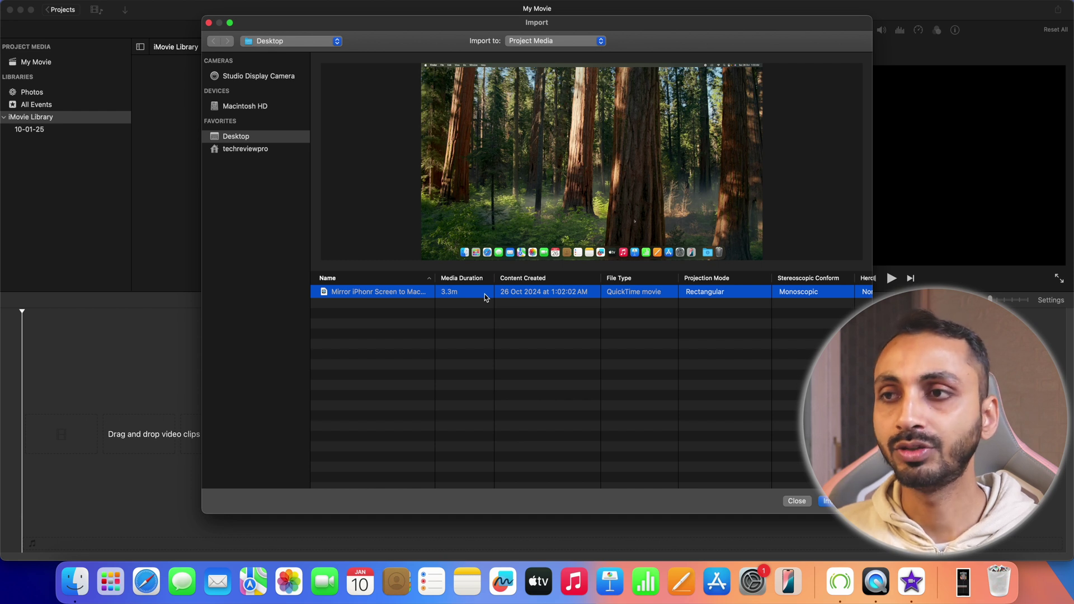
{"action": "left_click", "coordinate": [829, 502]}
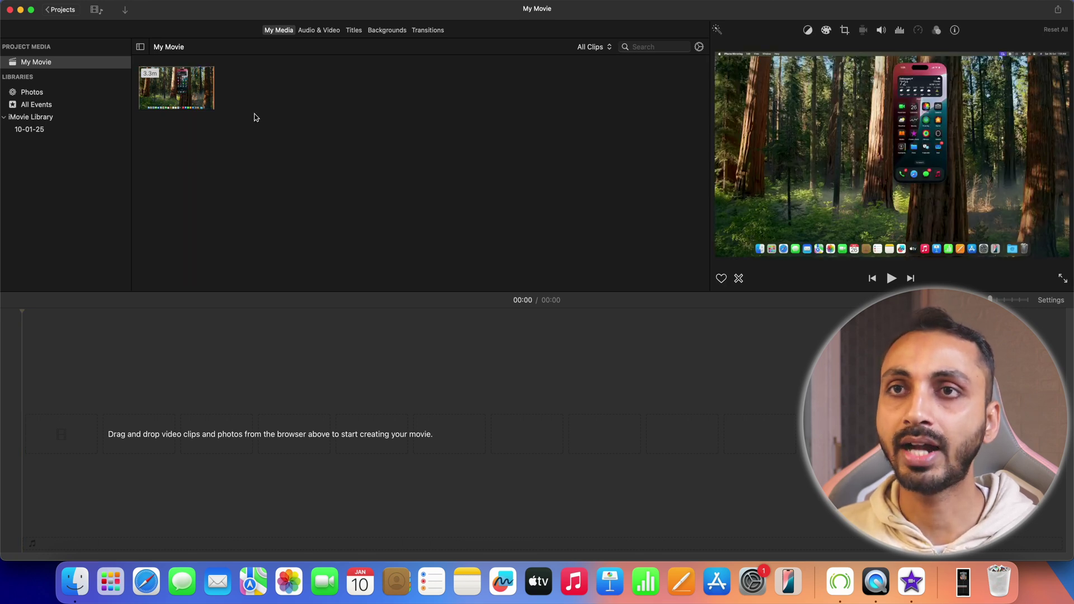
Drag the imported clip from My Media onto the empty timeline, making the movie 03:23.
{"action": "left_click_drag", "start_coordinate": [189, 97], "coordinate": [68, 417]}
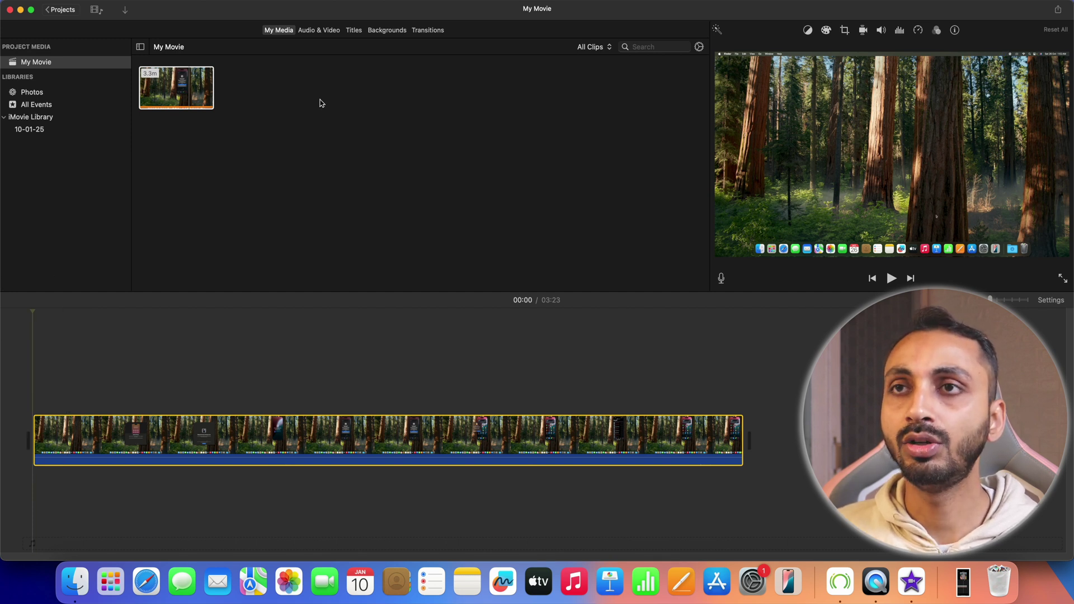
Show the Audio & Video browser's Sound Effects, granting iMovie access to the media library.
{"action": "left_click", "coordinate": [320, 30]}
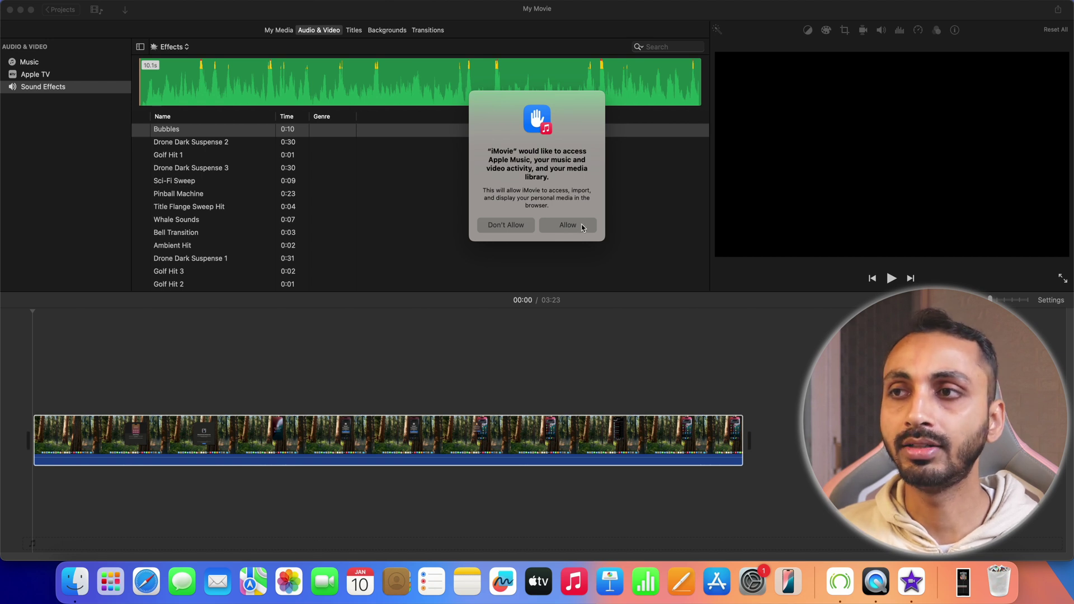
{"action": "left_click", "coordinate": [560, 226]}
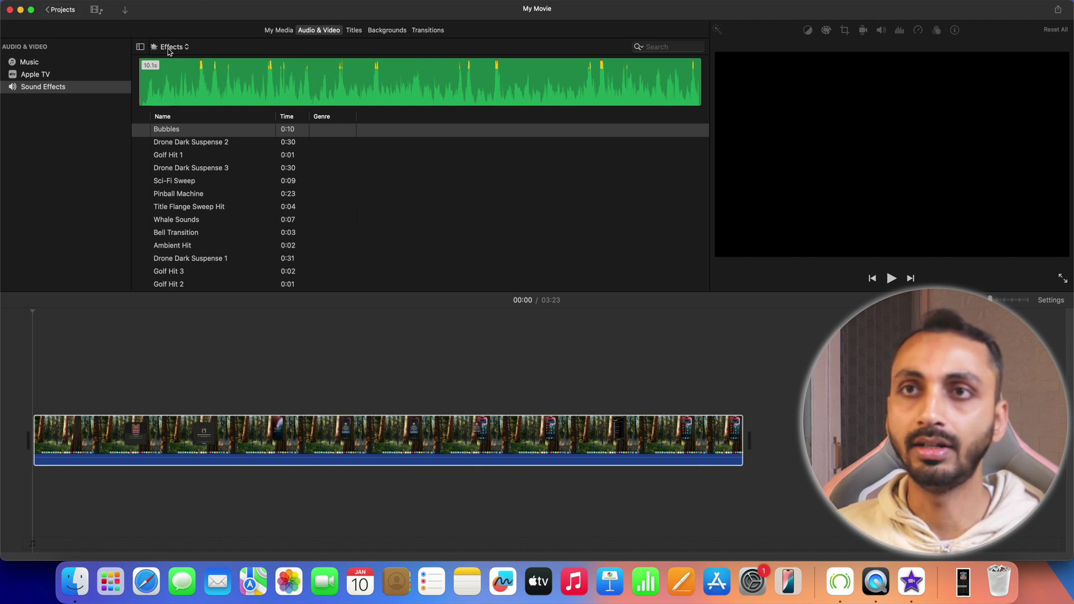
Place the 30.1-second Drone Dark Suspense 2 effect beneath the start of the video clip.
{"action": "left_click", "coordinate": [185, 48]}
{"action": "left_click", "coordinate": [199, 43]}
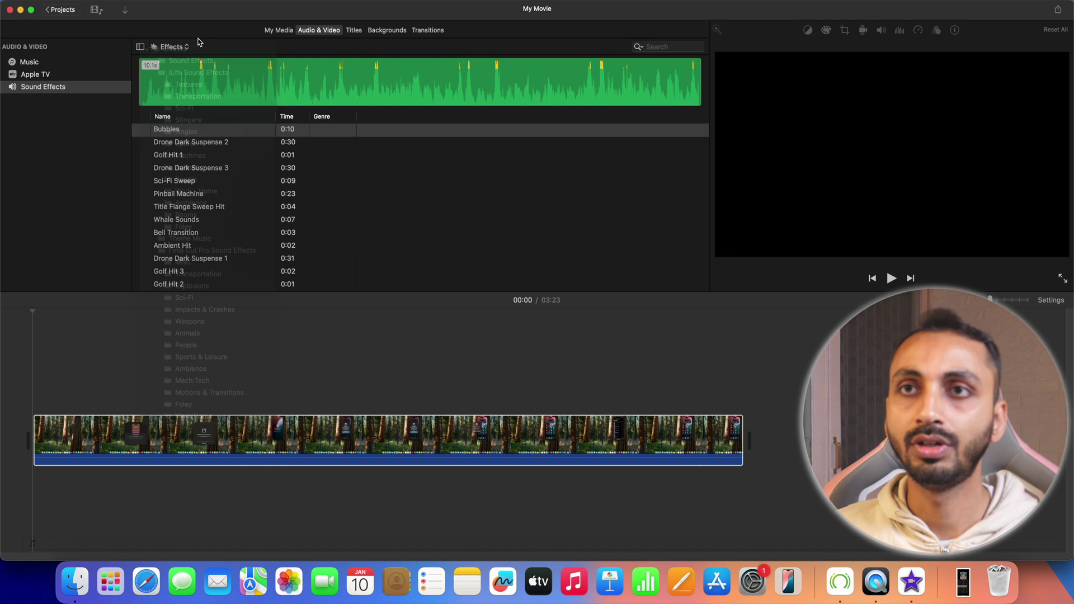
{"action": "left_click", "coordinate": [187, 146]}
{"action": "left_click_drag", "start_coordinate": [187, 145], "coordinate": [32, 505]}
{"action": "left_click", "coordinate": [54, 429]}
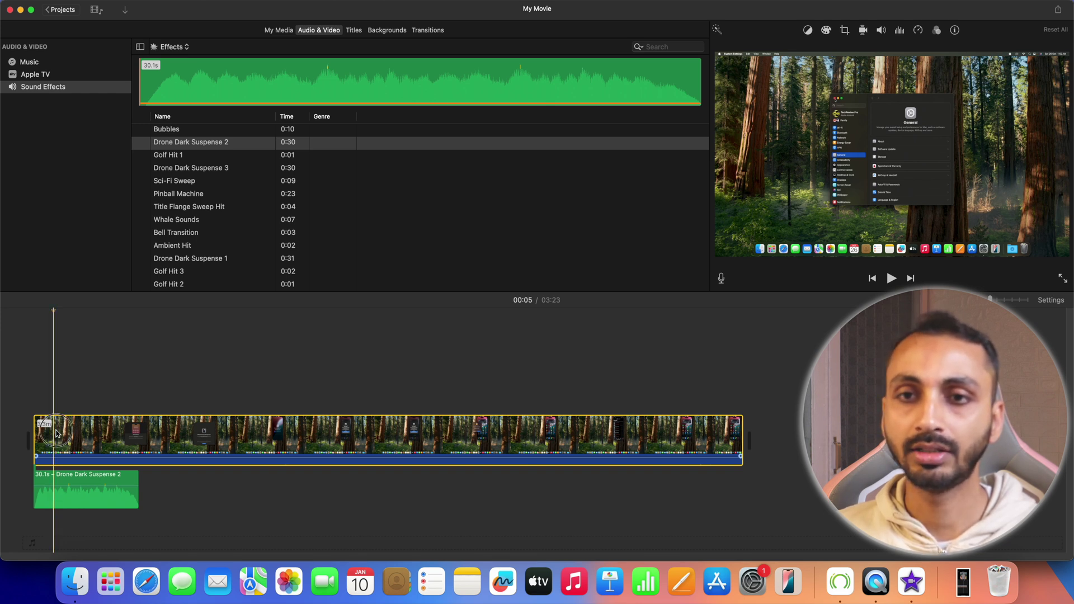
{"action": "left_click", "coordinate": [49, 478]}
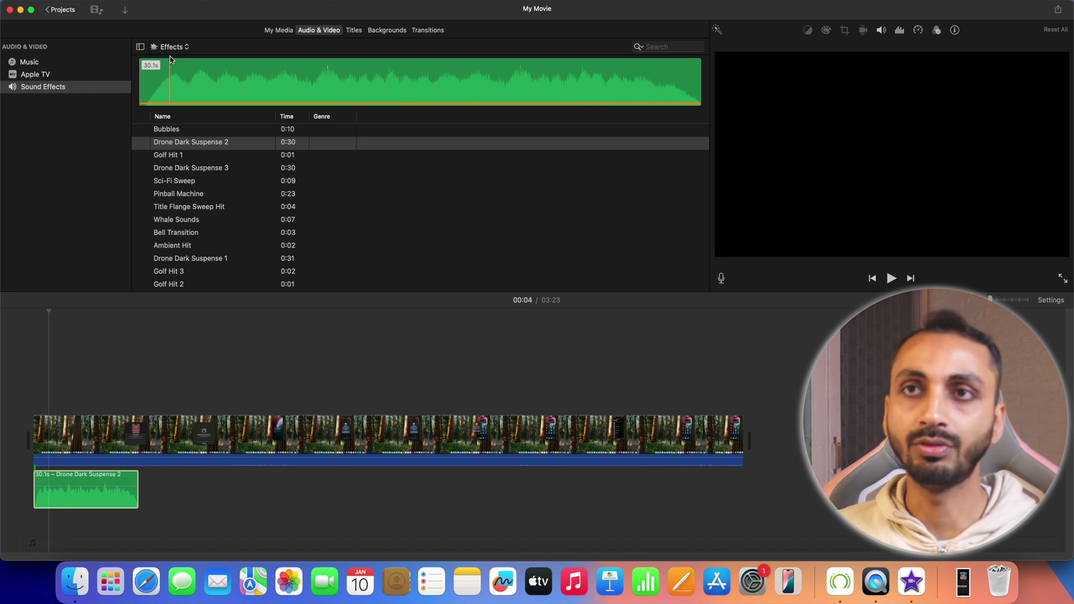
Switch iMovie's browser to the empty Music library, then bring up Safari from the Dock.
{"action": "left_click", "coordinate": [176, 47]}
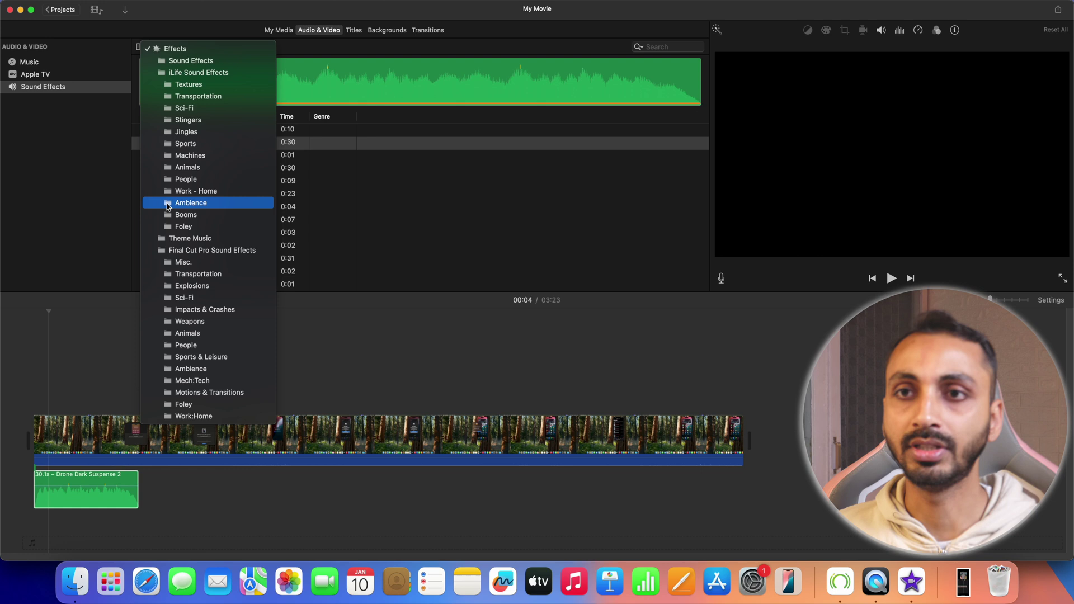
{"action": "left_click", "coordinate": [196, 34]}
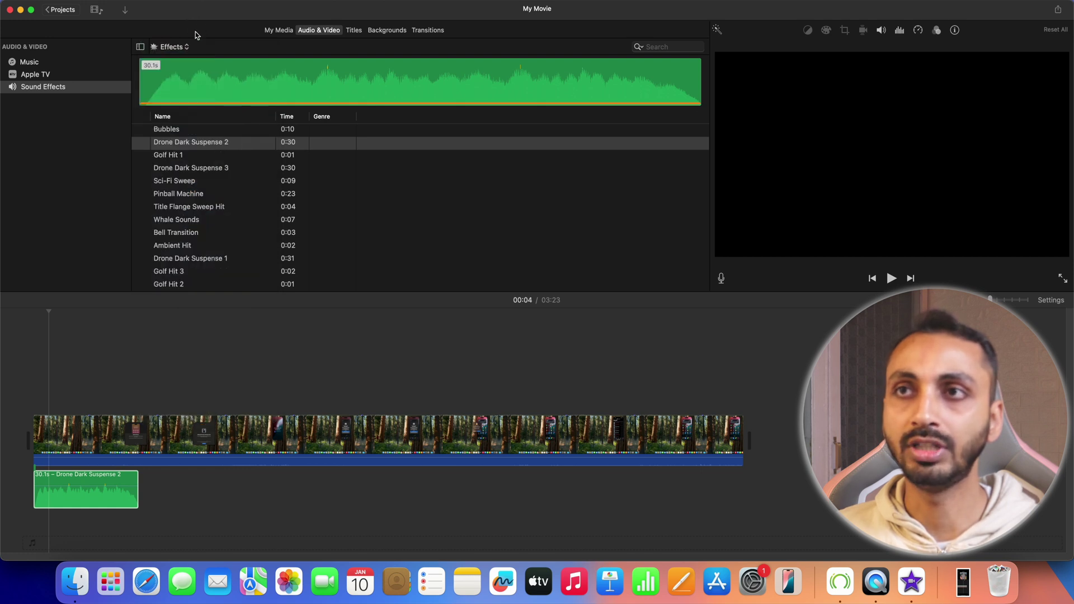
{"action": "left_click", "coordinate": [53, 67]}
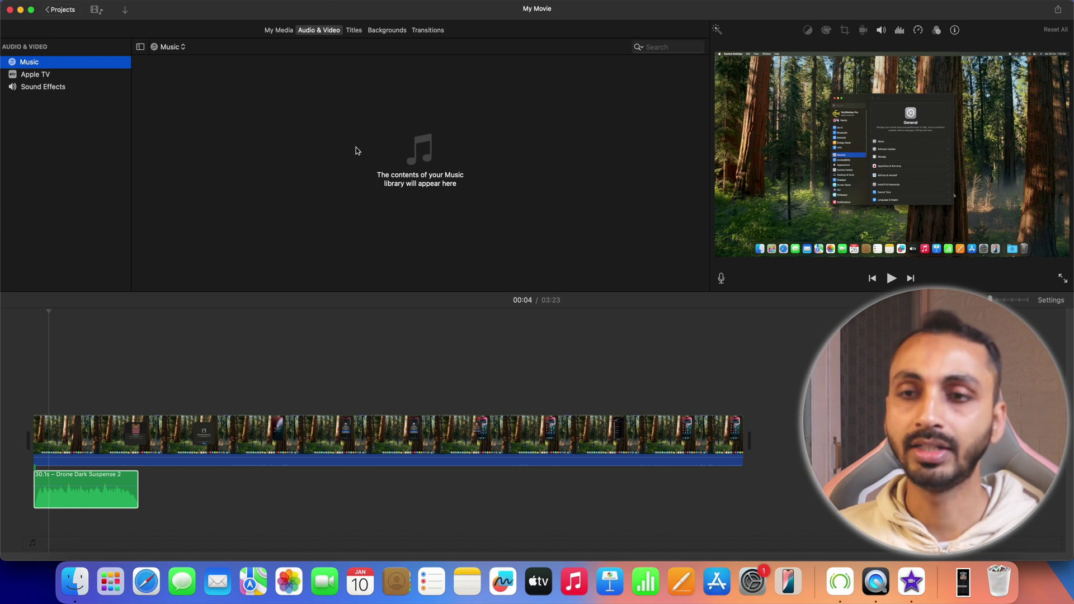
{"action": "left_click", "coordinate": [163, 384]}
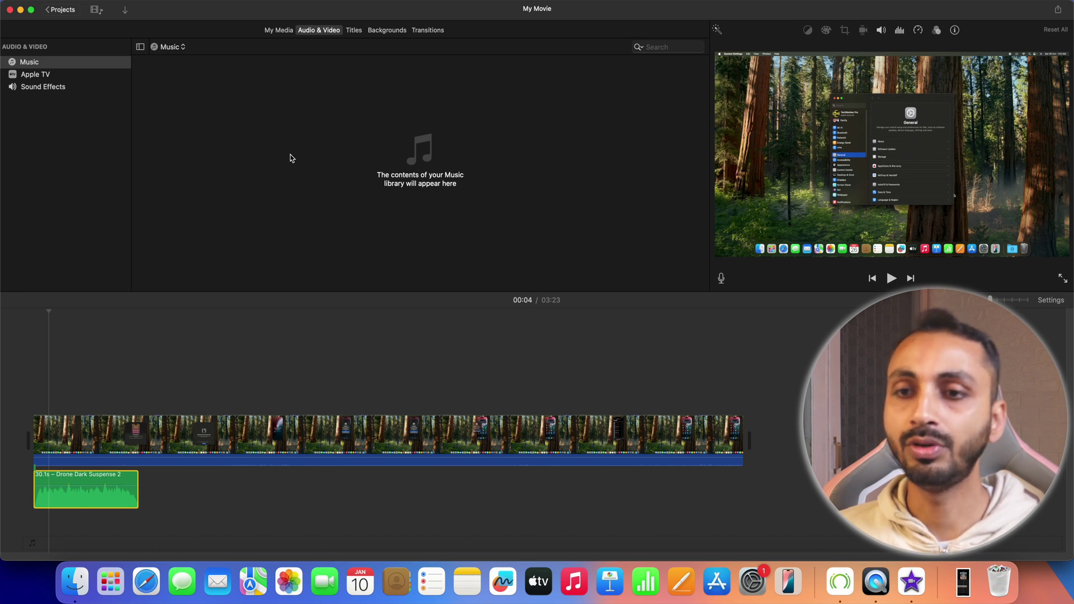
{"action": "left_click", "coordinate": [146, 589]}
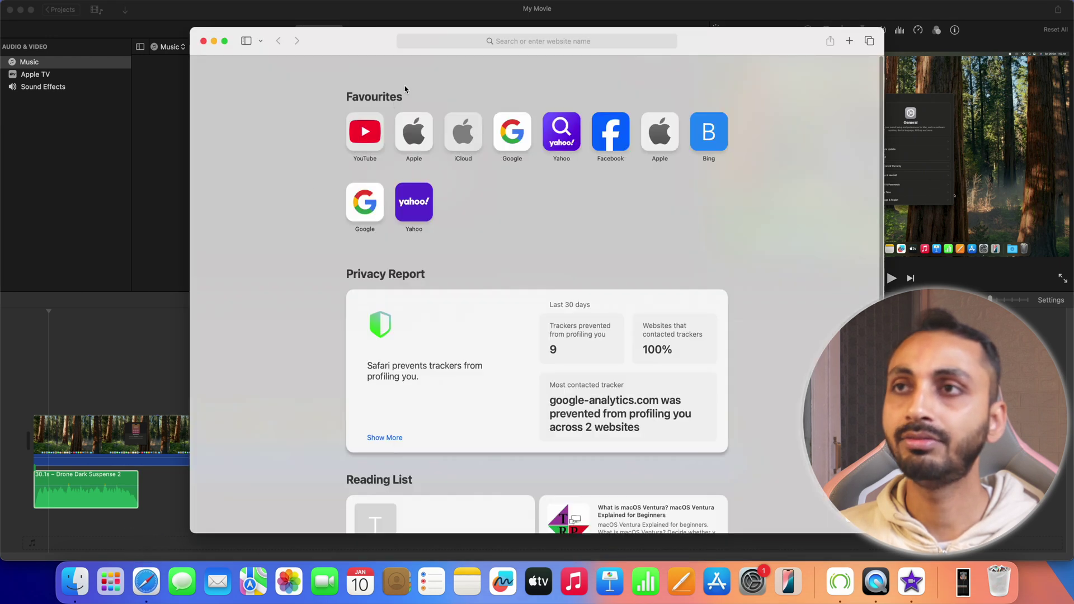
Enter pixabay.com in Safari's address bar and load the Pixabay homepage.
{"action": "left_click", "coordinate": [489, 41]}
{"action": "left_click", "coordinate": [509, 40]}
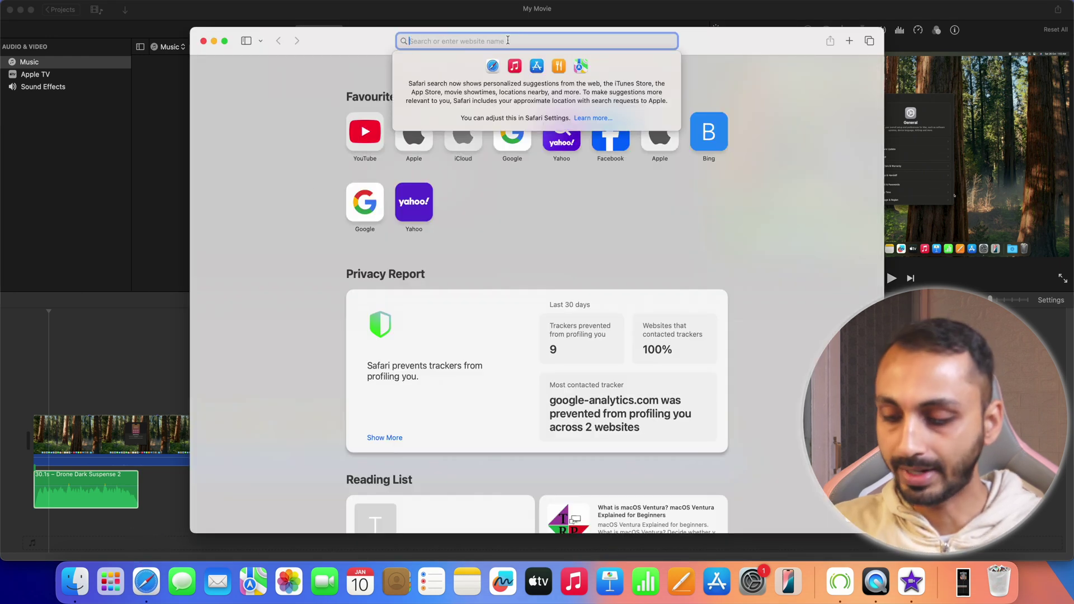
{"action": "type", "text": "pixabay."}
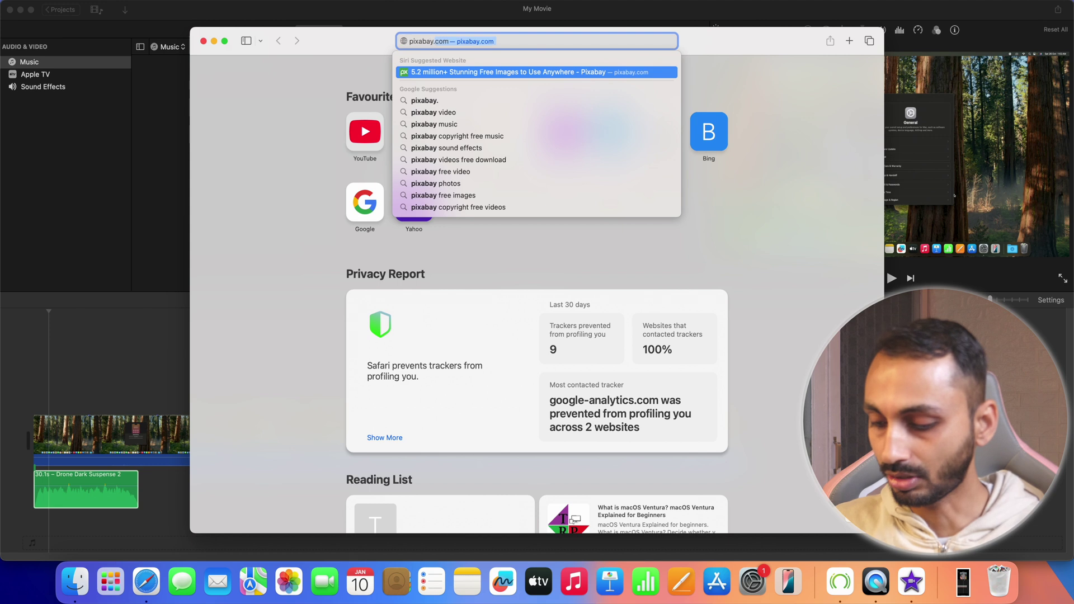
{"action": "key", "text": "Return"}
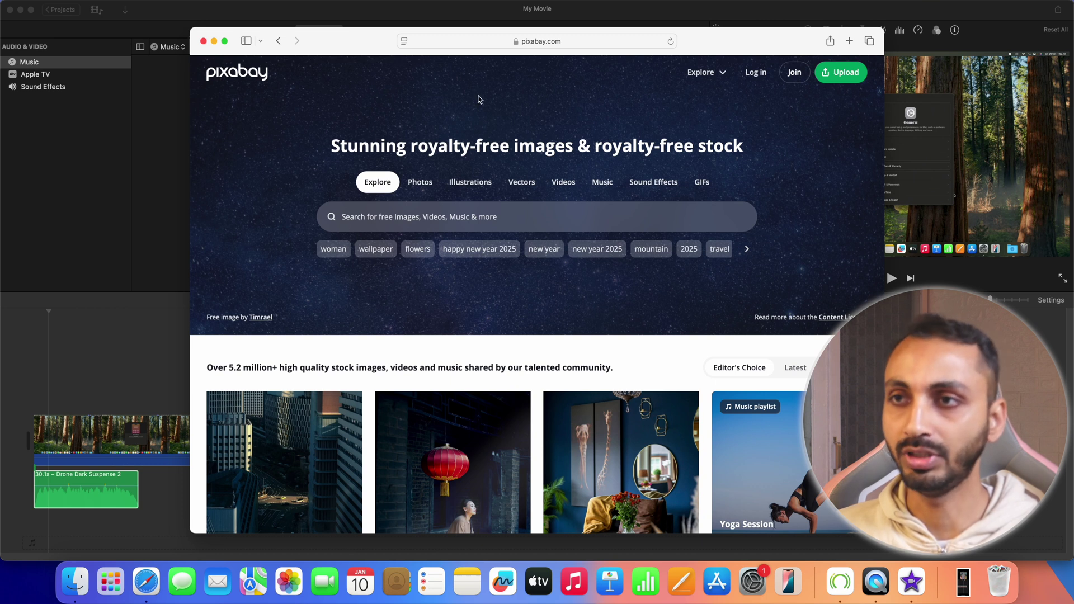
Go to Pixabay's Music section and scroll to tracks like Vlog Music and Spinning Head.
{"action": "left_click", "coordinate": [604, 188]}
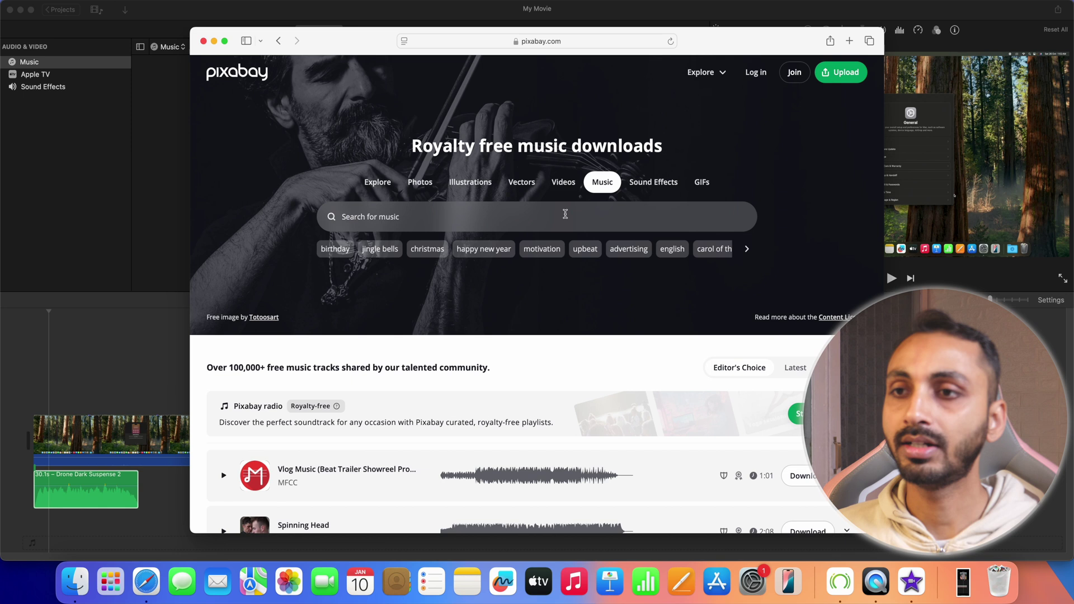
{"action": "scroll", "coordinate": [525, 275], "scroll_direction": "down", "scroll_amount": 10}
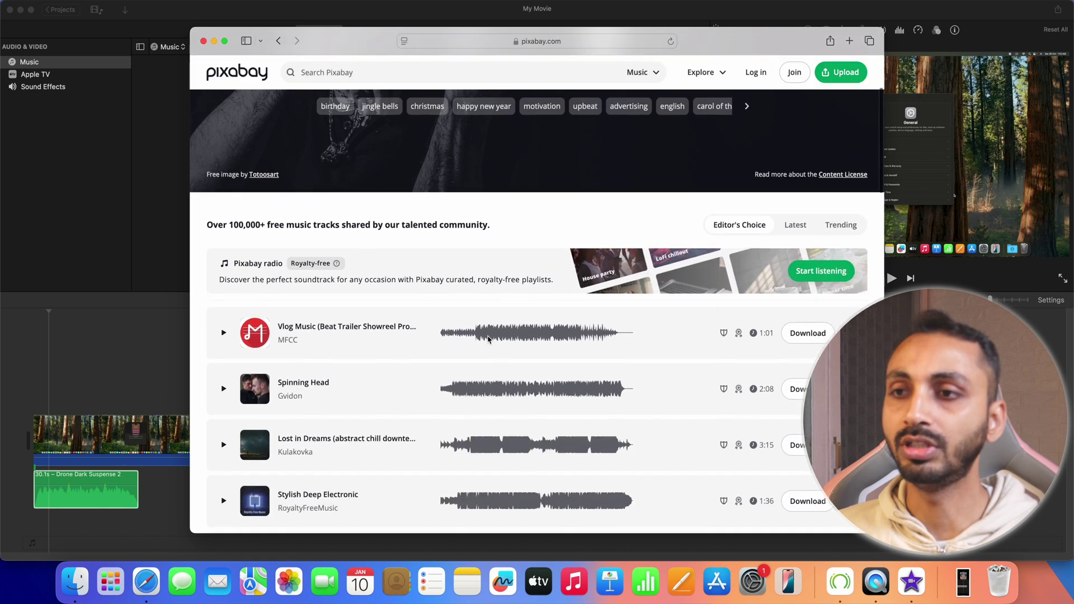
{"action": "scroll", "coordinate": [408, 338], "scroll_direction": "up", "scroll_amount": 10}
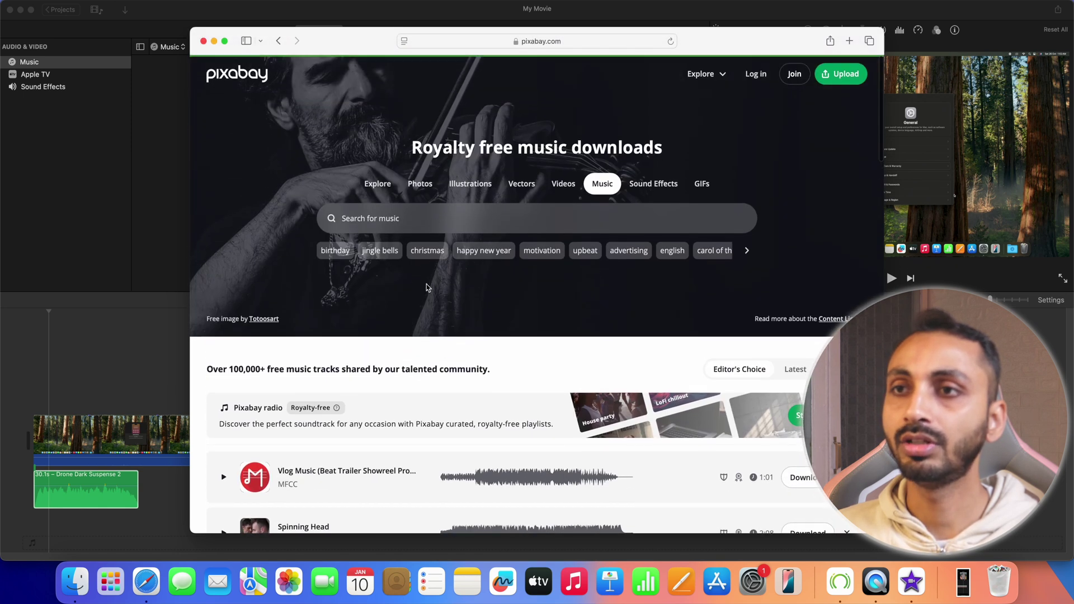
{"action": "left_click", "coordinate": [408, 224]}
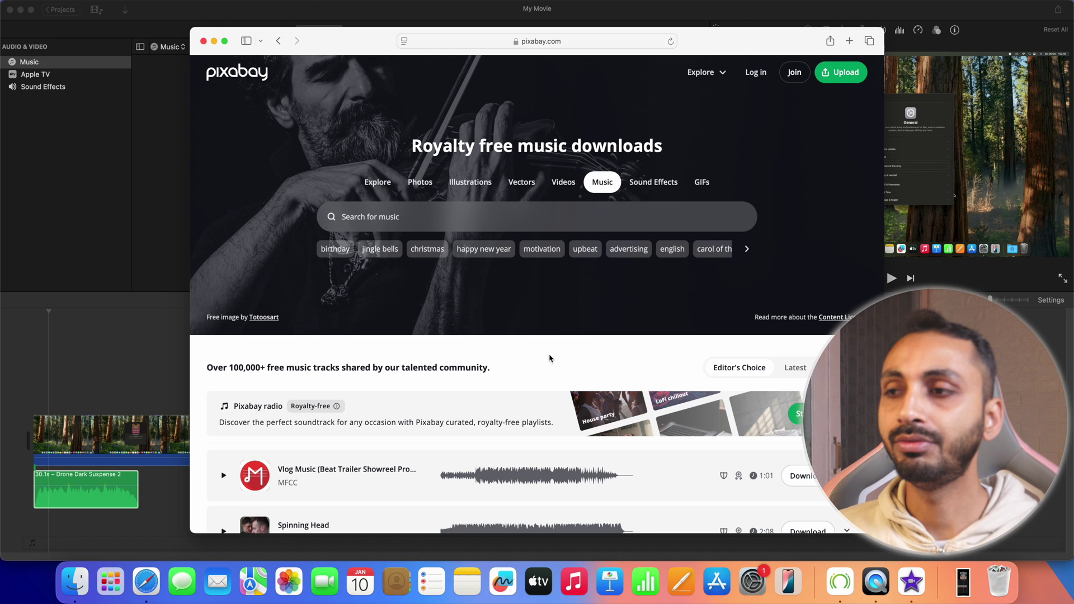
{"action": "scroll", "coordinate": [550, 358], "scroll_direction": "down", "scroll_amount": 2}
{"action": "scroll", "coordinate": [539, 336], "scroll_direction": "down", "scroll_amount": 3}
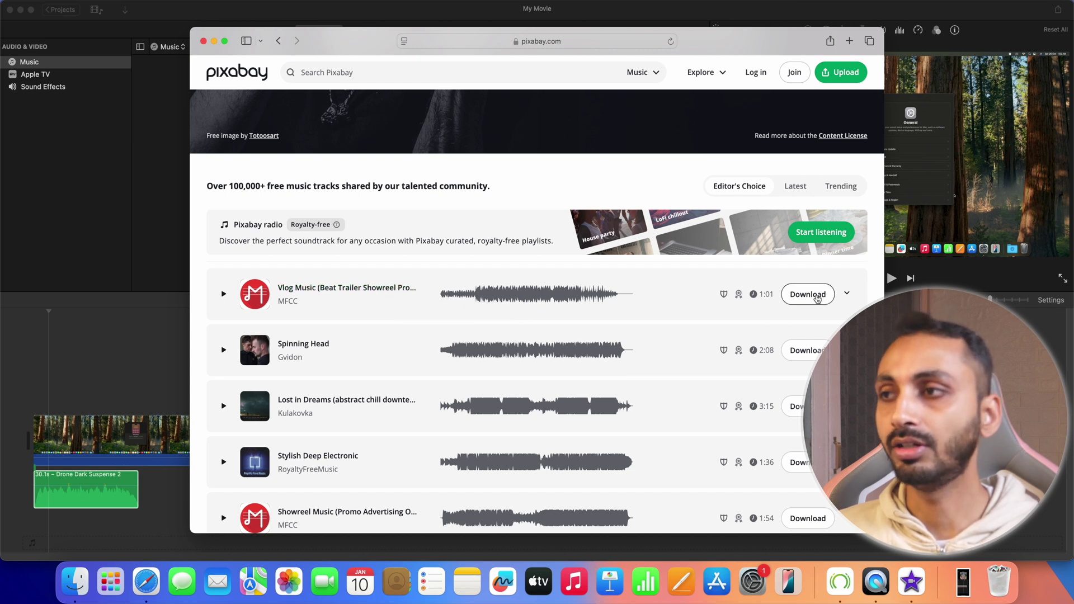
Download the 1:01 Vlog Music track, allowing pixabay.com to download files.
{"action": "left_click", "coordinate": [818, 300]}
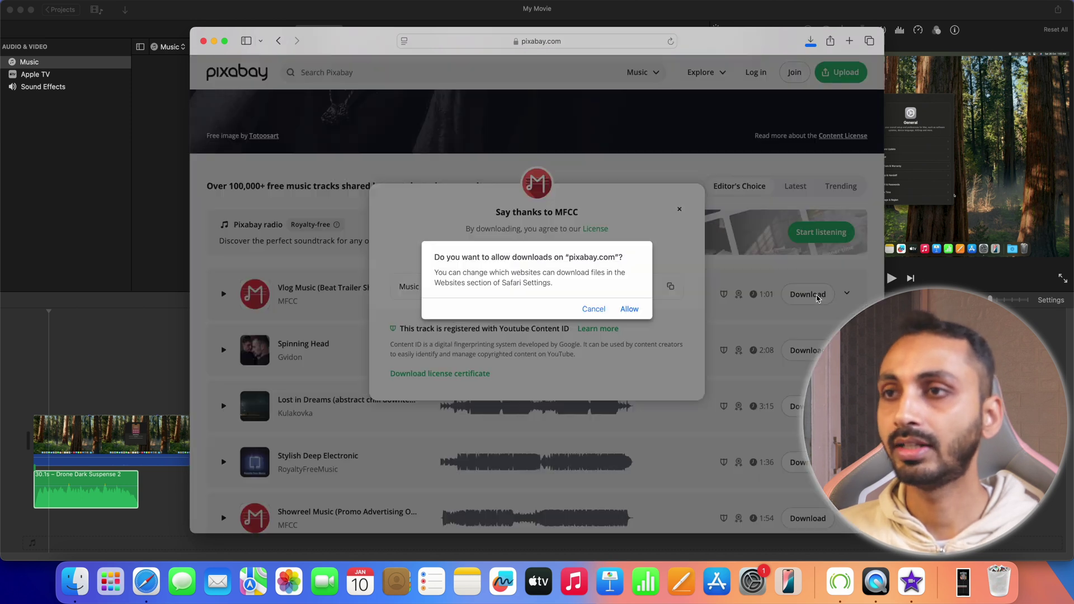
{"action": "left_click", "coordinate": [629, 309]}
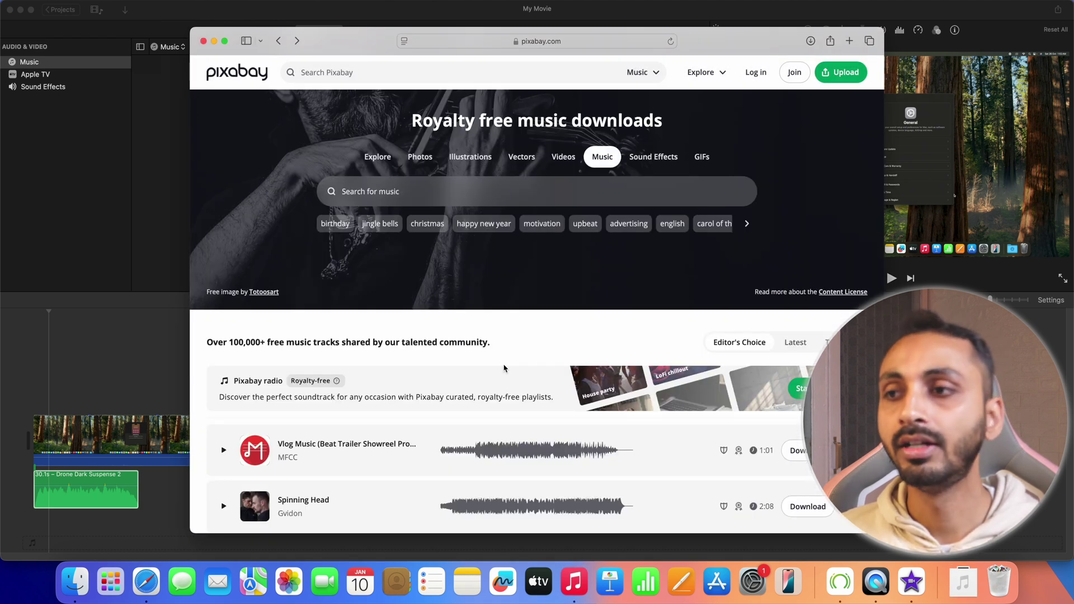
Scroll down the Pixabay music page to its footer.
{"action": "scroll", "coordinate": [505, 368], "scroll_direction": "down", "scroll_amount": 15}
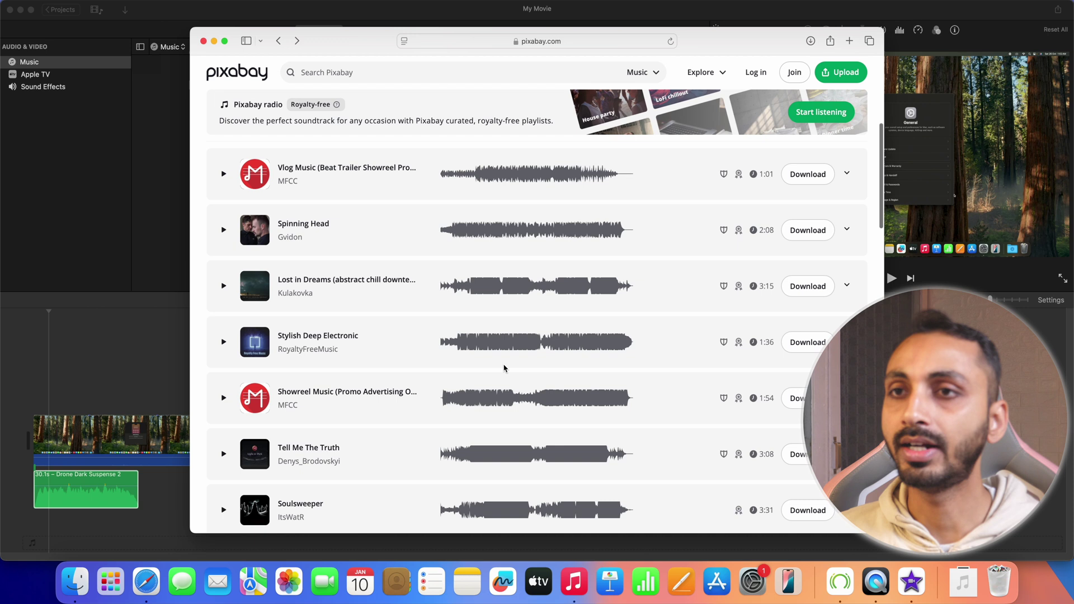
{"action": "scroll", "coordinate": [504, 368], "scroll_direction": "down", "scroll_amount": 15}
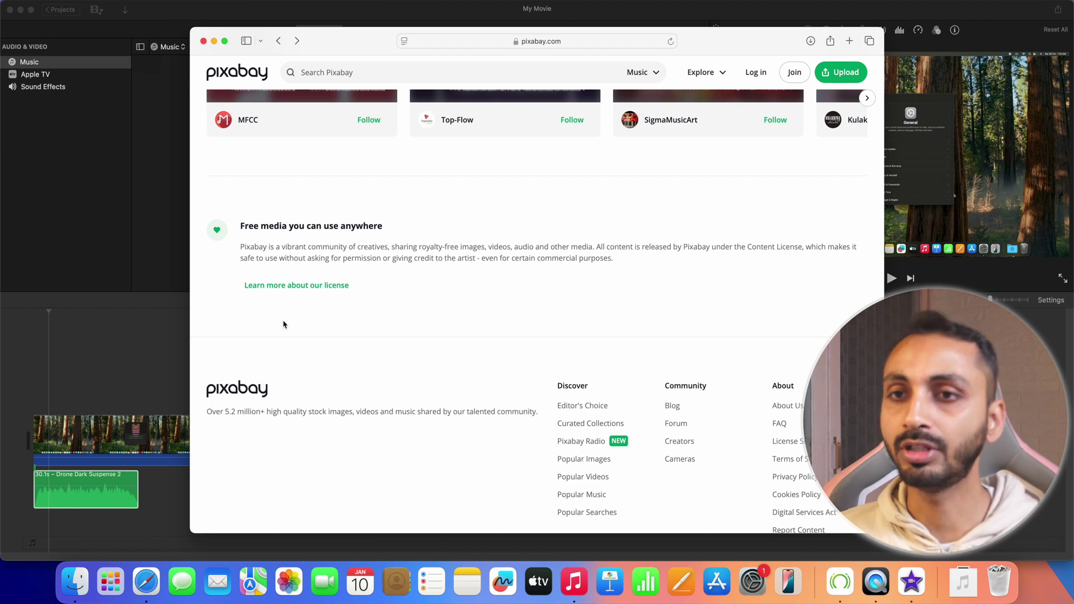
Delete the Drone Dark Suspense 2 clip and drag the downloaded music mp3 into the project media.
{"action": "left_click", "coordinate": [137, 381]}
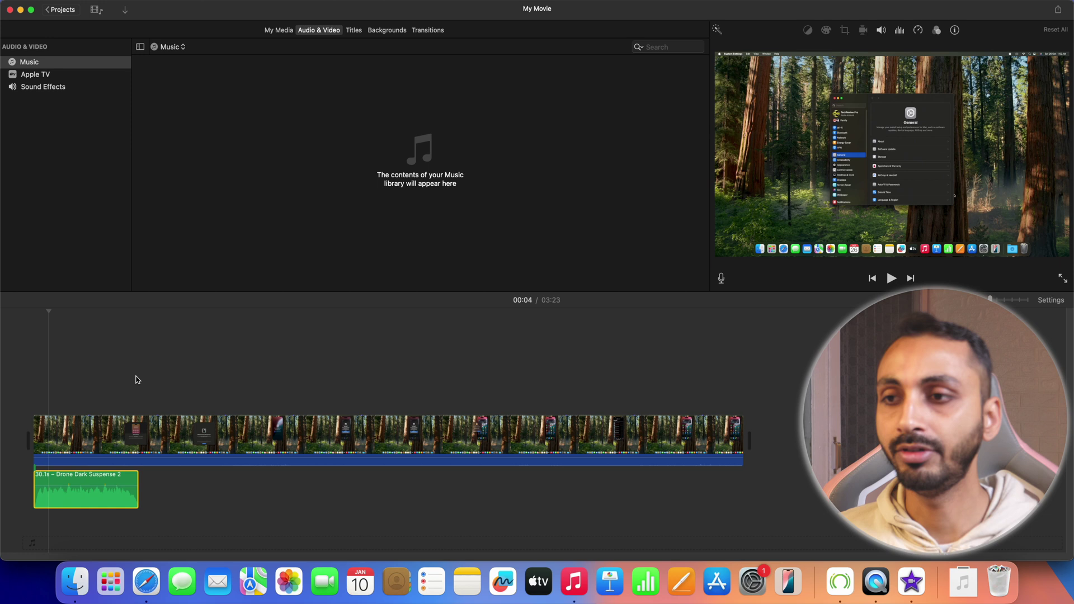
{"action": "left_click", "coordinate": [89, 483]}
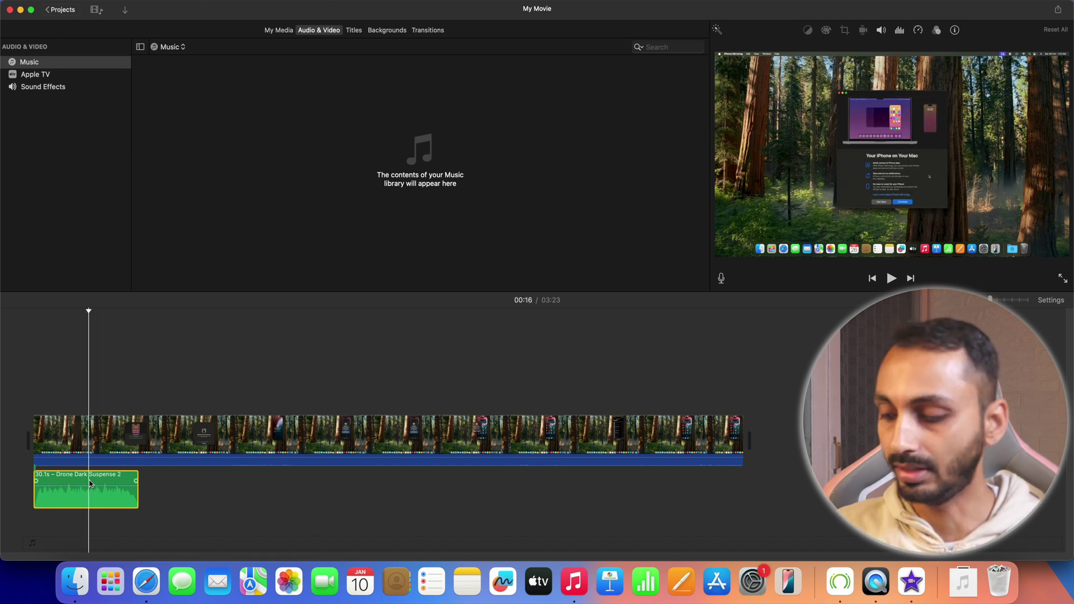
{"action": "key", "text": "Delete"}
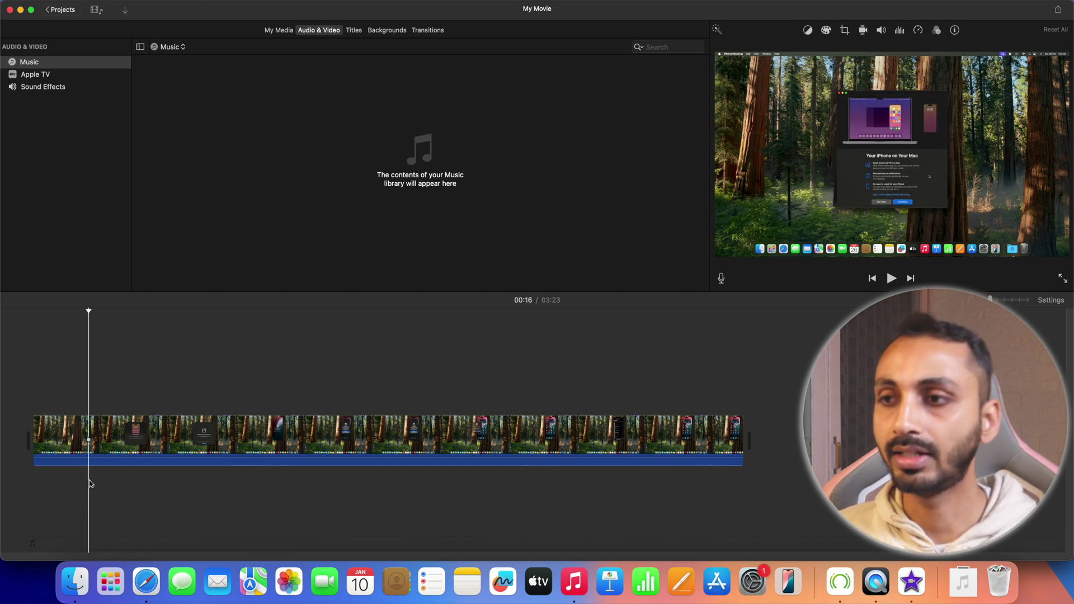
{"action": "left_click", "coordinate": [963, 581]}
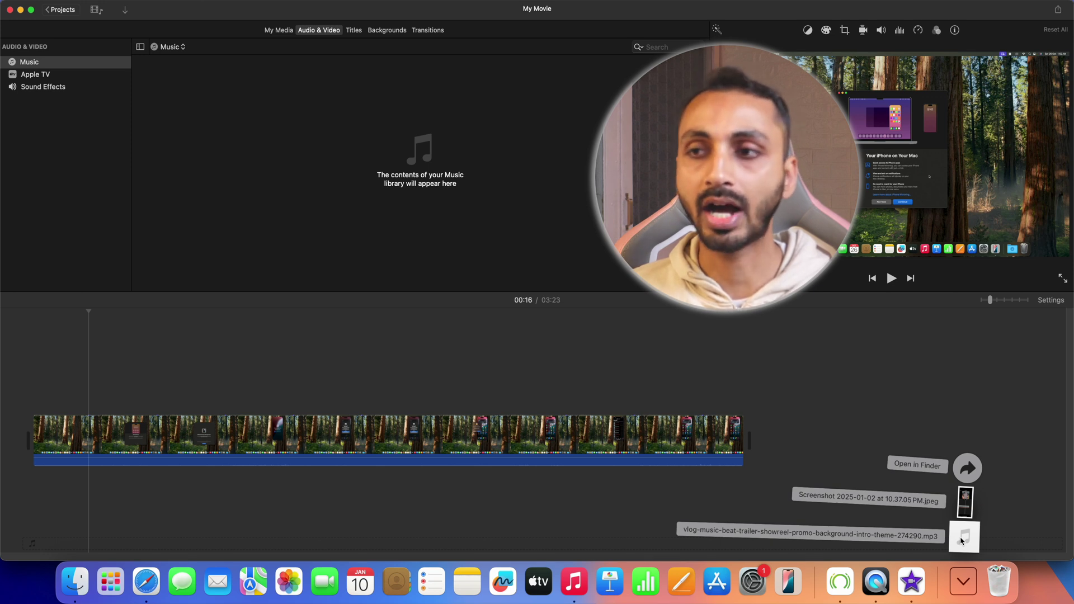
{"action": "left_click_drag", "start_coordinate": [963, 540], "coordinate": [219, 54]}
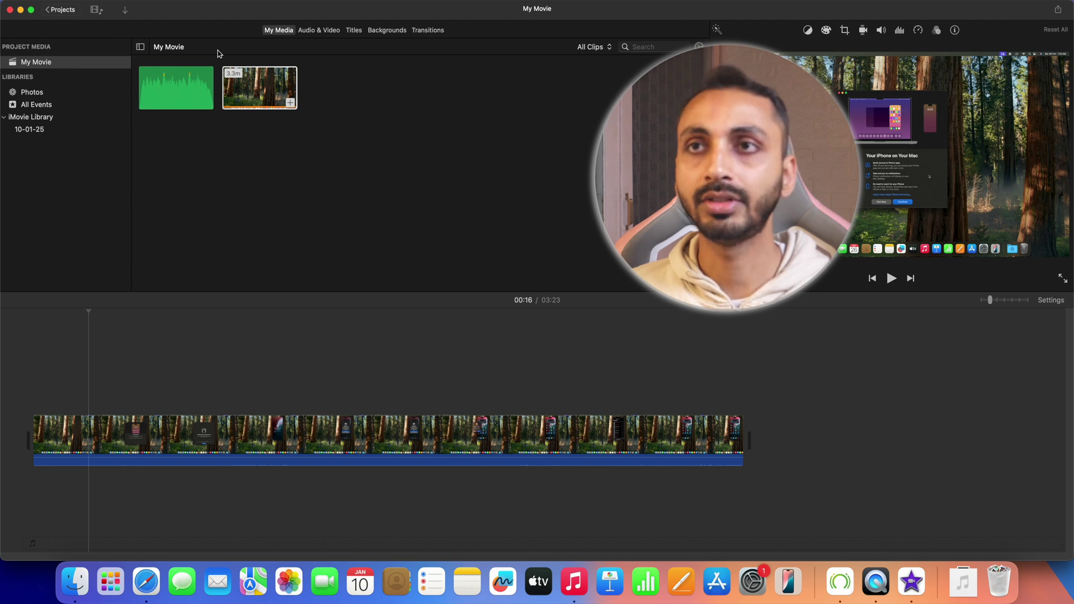
Import the vlog music MP3 from the Downloads folder, allowing access to Downloads when asked.
{"action": "left_click", "coordinate": [126, 12]}
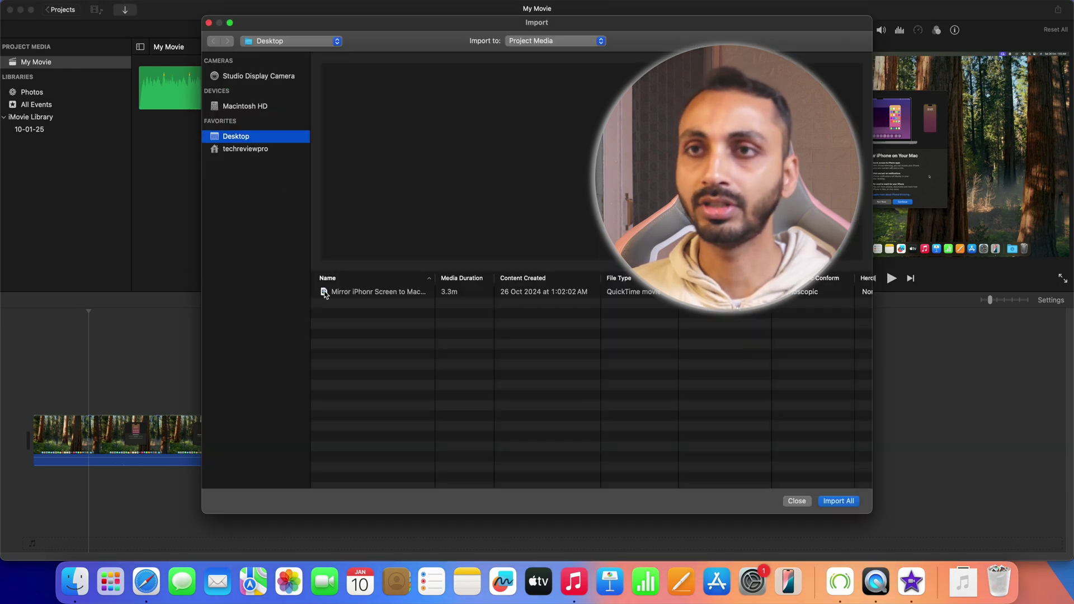
{"action": "left_click", "coordinate": [271, 150]}
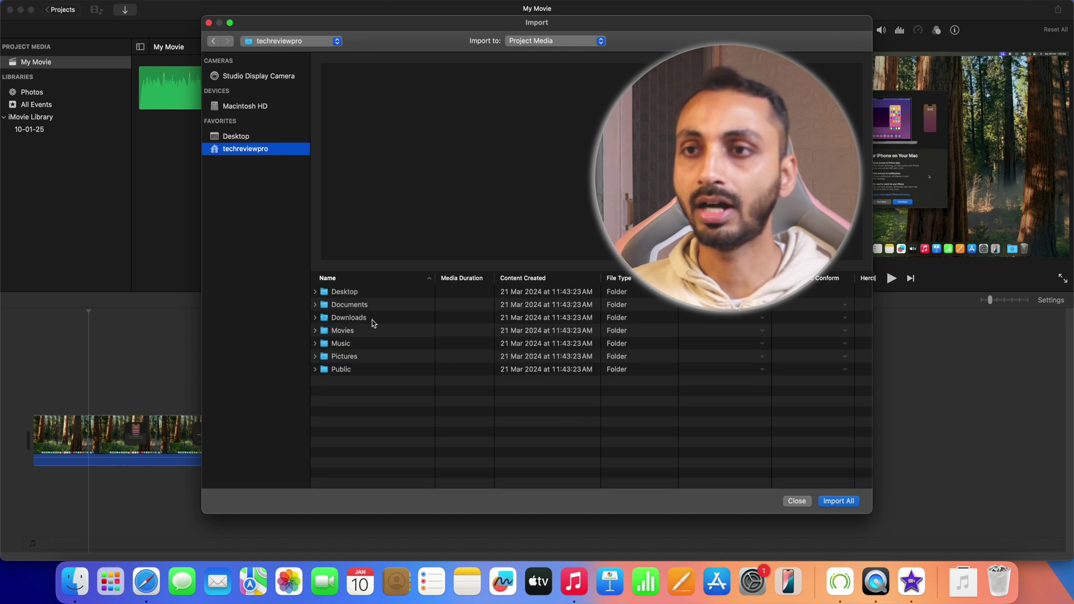
{"action": "left_click", "coordinate": [316, 319]}
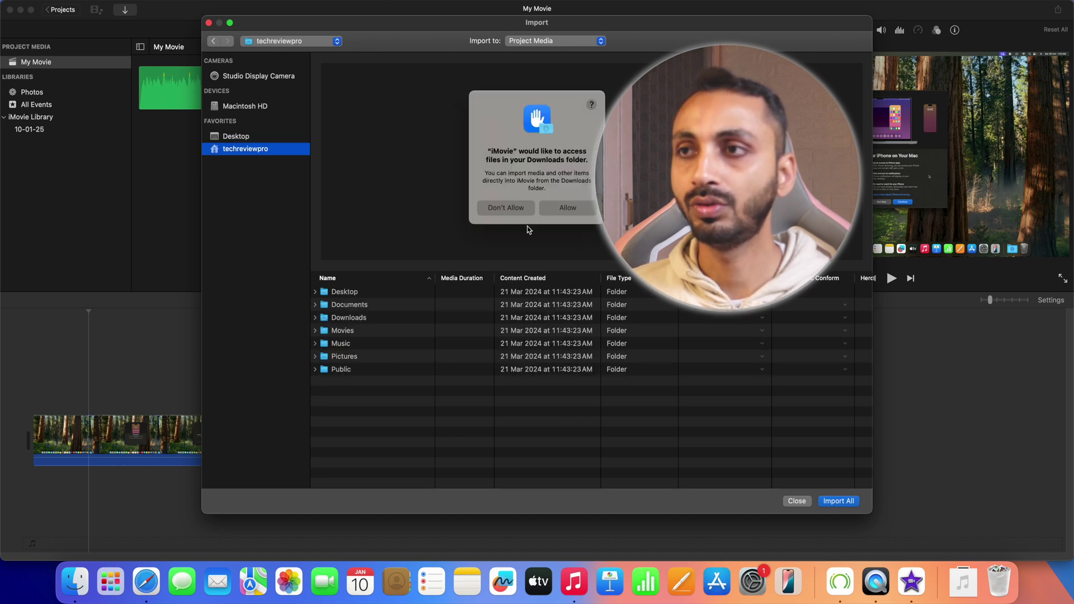
{"action": "left_click", "coordinate": [564, 209]}
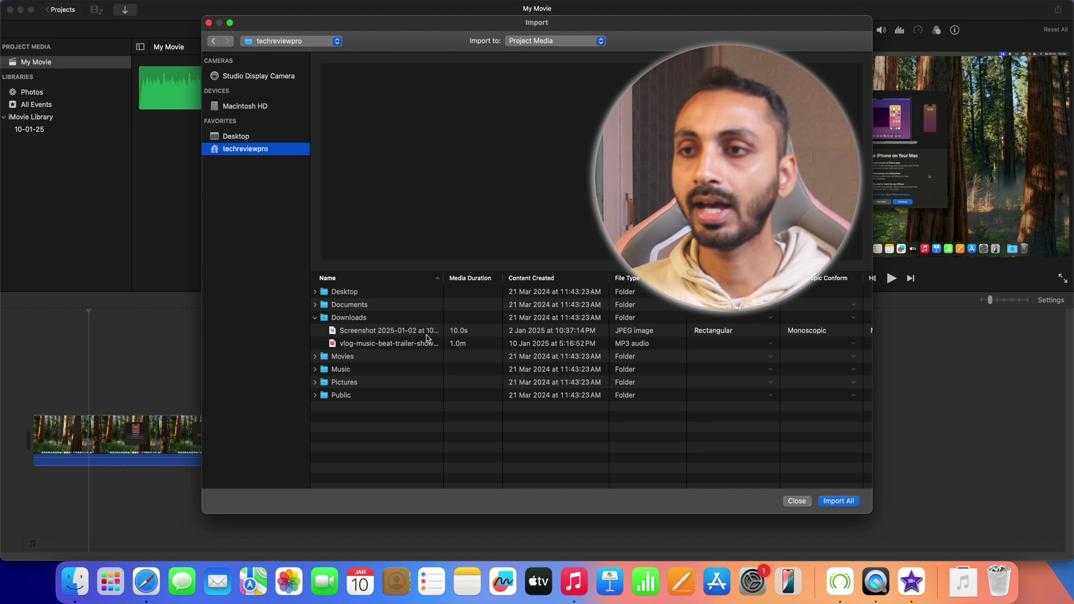
{"action": "left_click", "coordinate": [421, 345]}
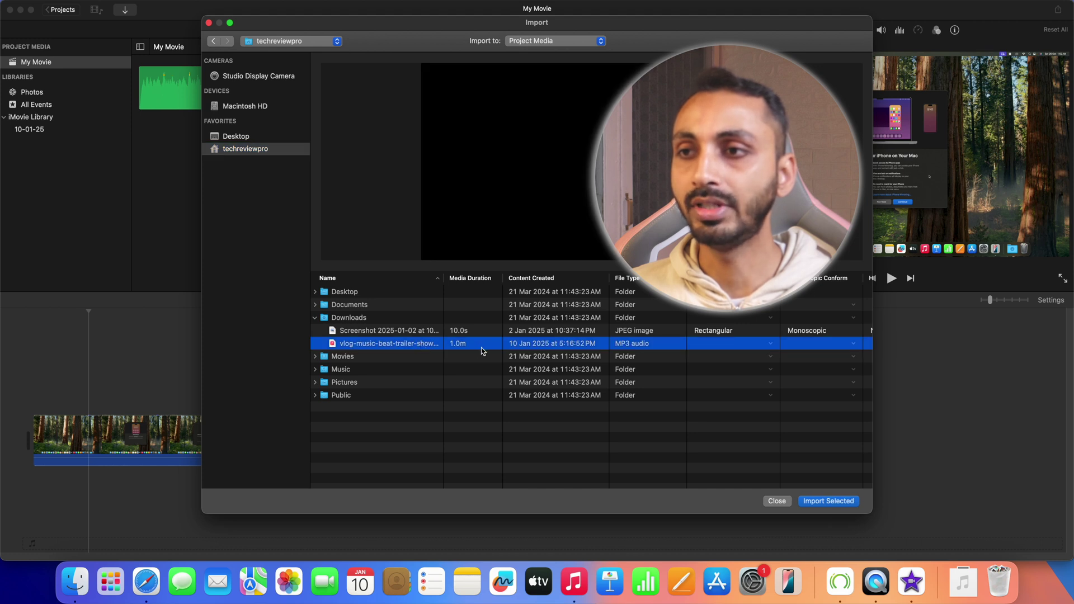
{"action": "left_click", "coordinate": [830, 502]}
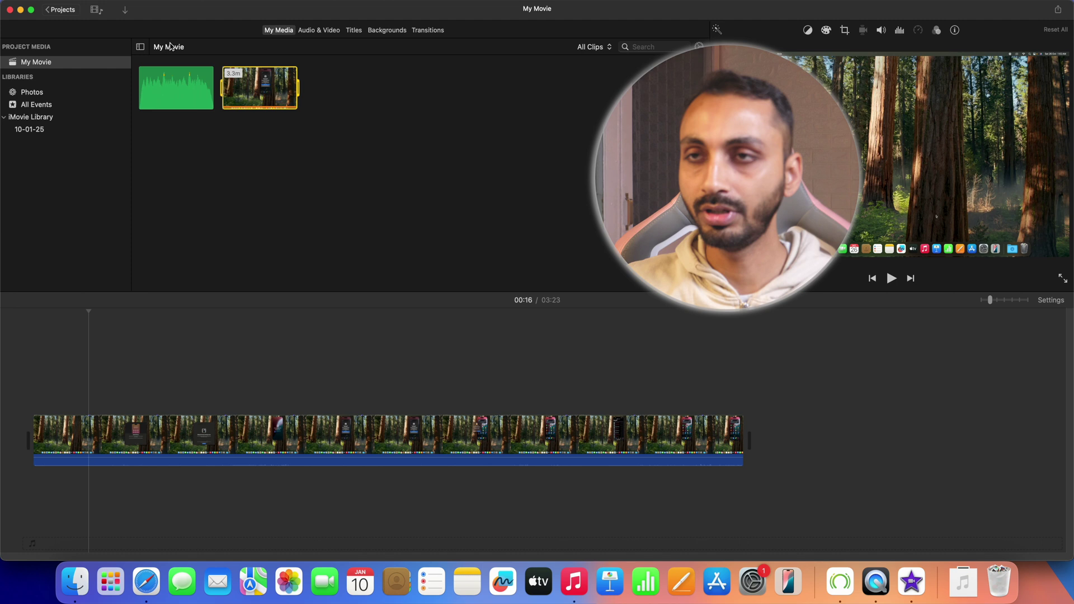
{"action": "key", "text": "super+i"}
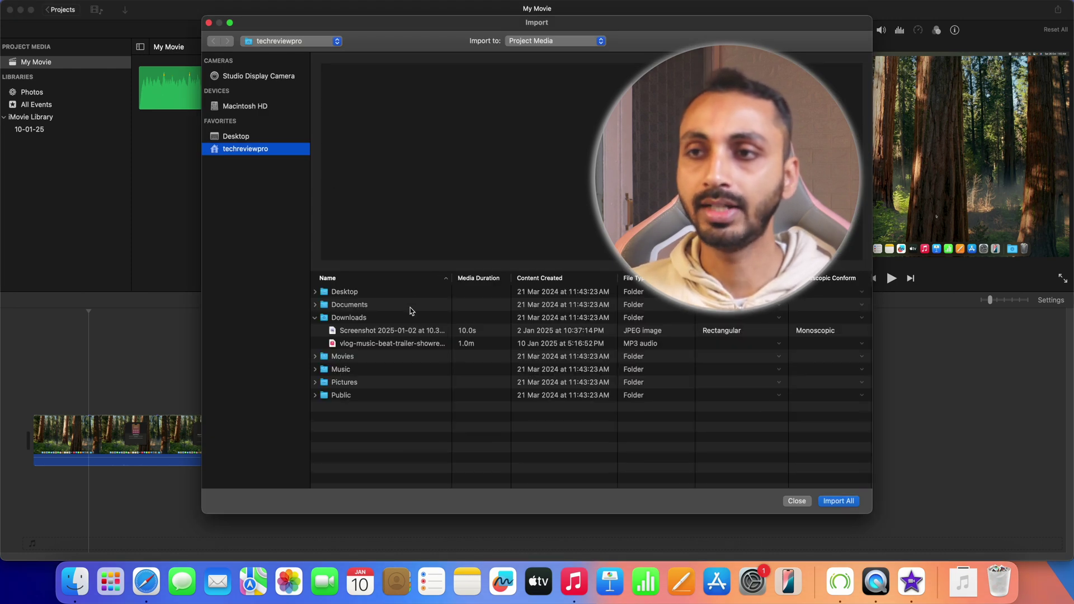
{"action": "left_click", "coordinate": [418, 345]}
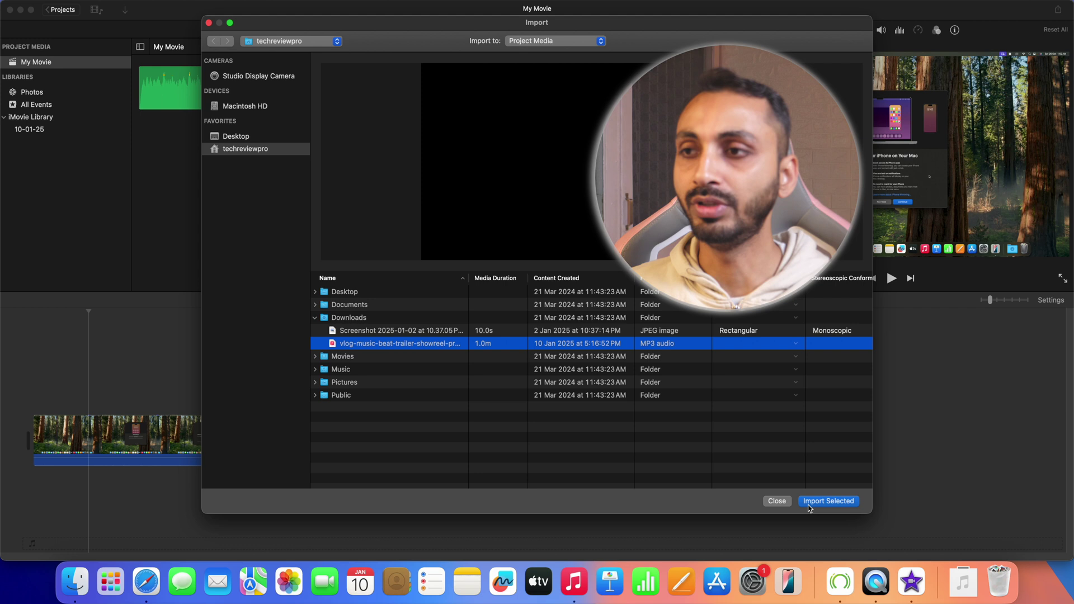
{"action": "left_click", "coordinate": [778, 502]}
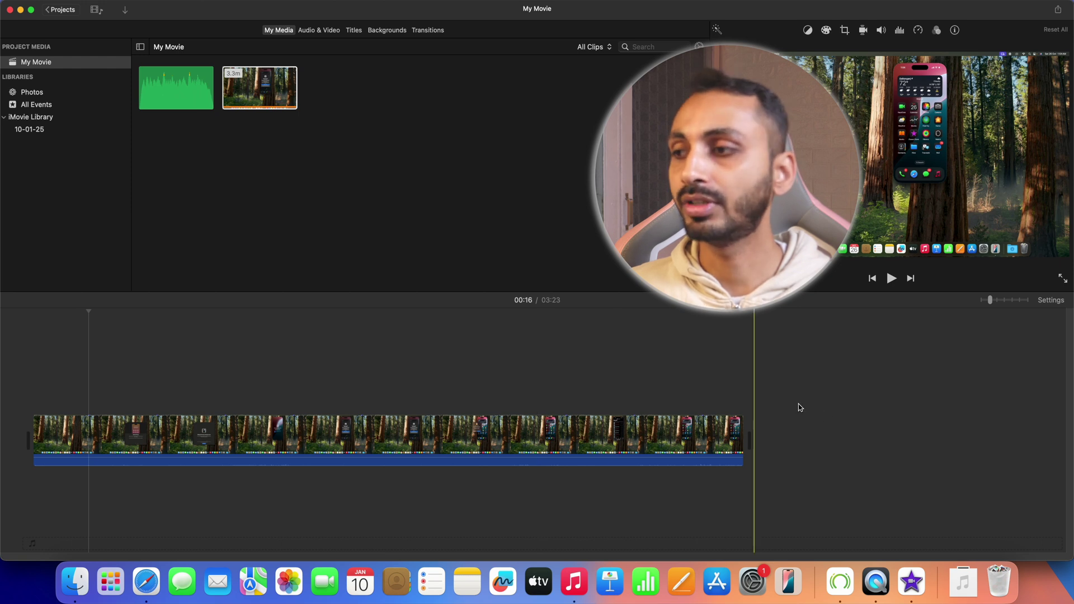
Drag the music MP3 from the Downloads stack onto the timeline beneath the video's start, then select it.
{"action": "left_click", "coordinate": [966, 598]}
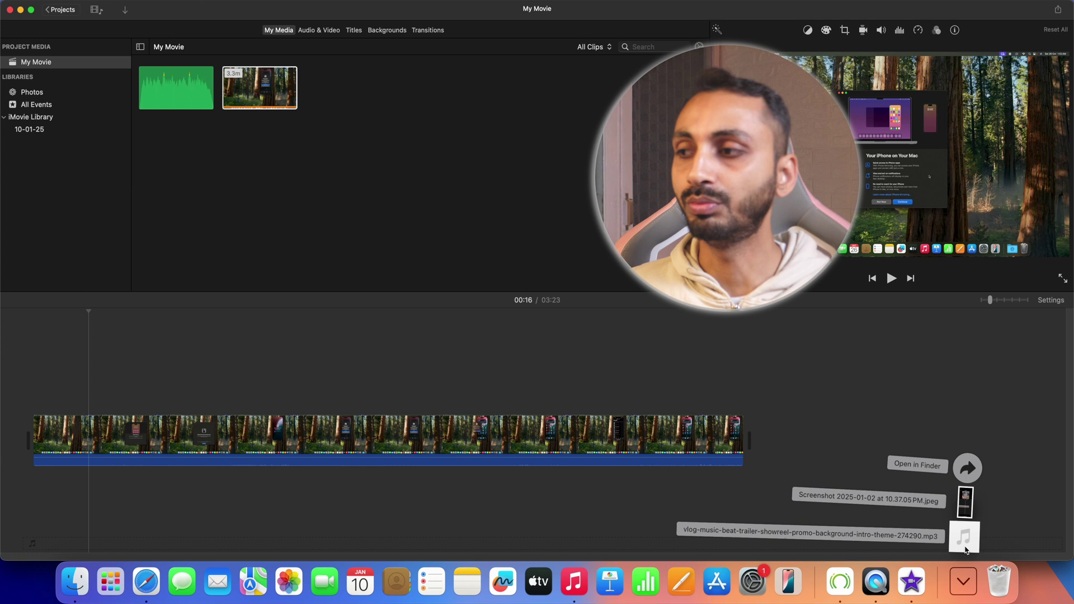
{"action": "left_click_drag", "start_coordinate": [965, 552], "coordinate": [378, 502]}
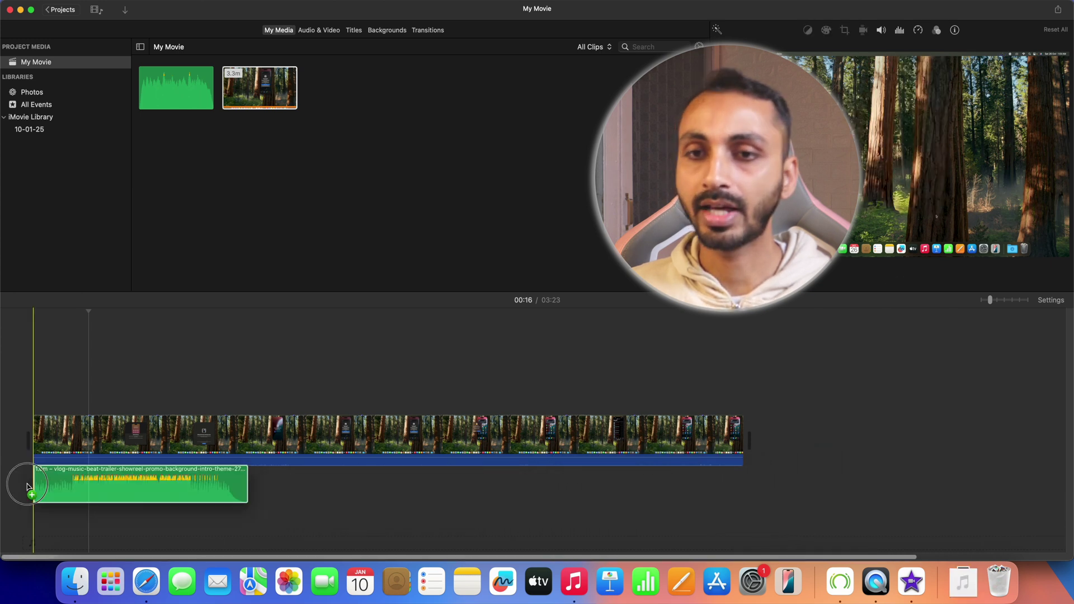
{"action": "left_click_drag", "start_coordinate": [27, 487], "coordinate": [29, 488]}
{"action": "left_click", "coordinate": [223, 493]}
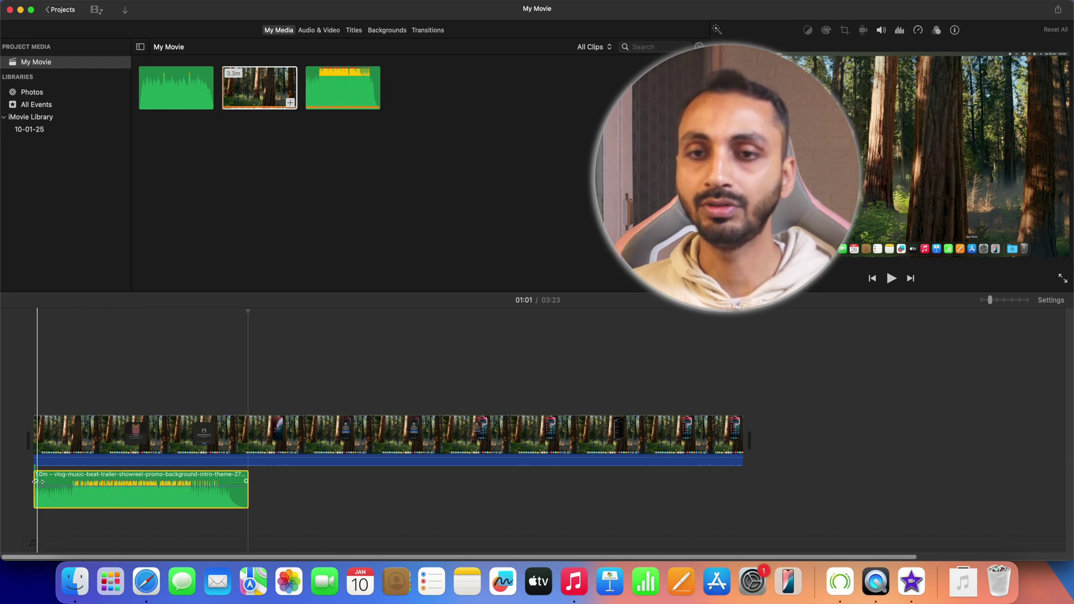
Fade the vlog music clip in at its start and out at its end, and turn its volume down.
{"action": "left_click_drag", "start_coordinate": [34, 481], "coordinate": [50, 482]}
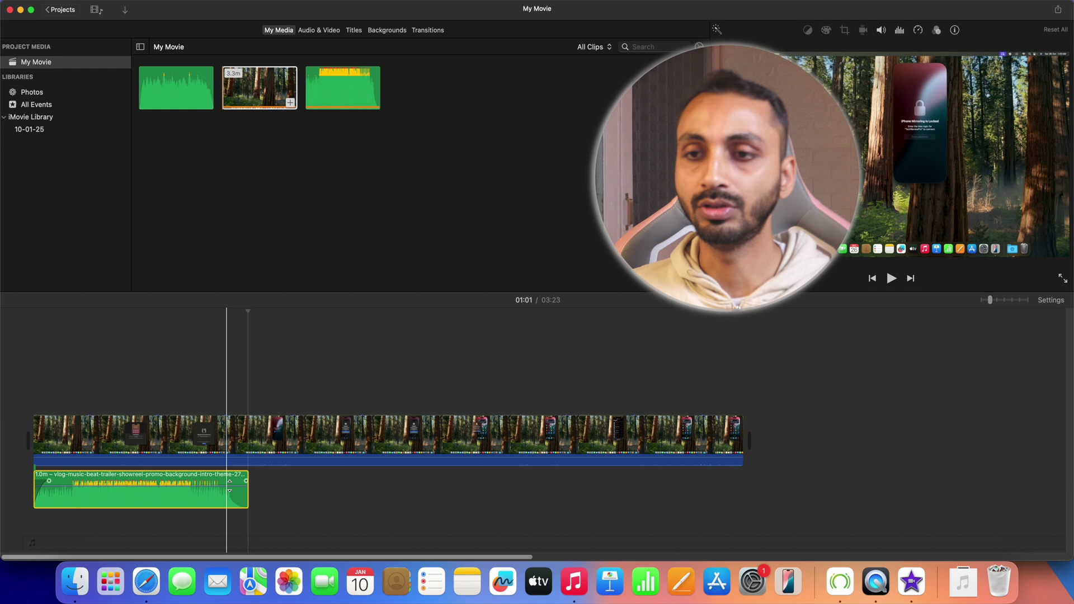
{"action": "left_click_drag", "start_coordinate": [246, 481], "coordinate": [215, 481]}
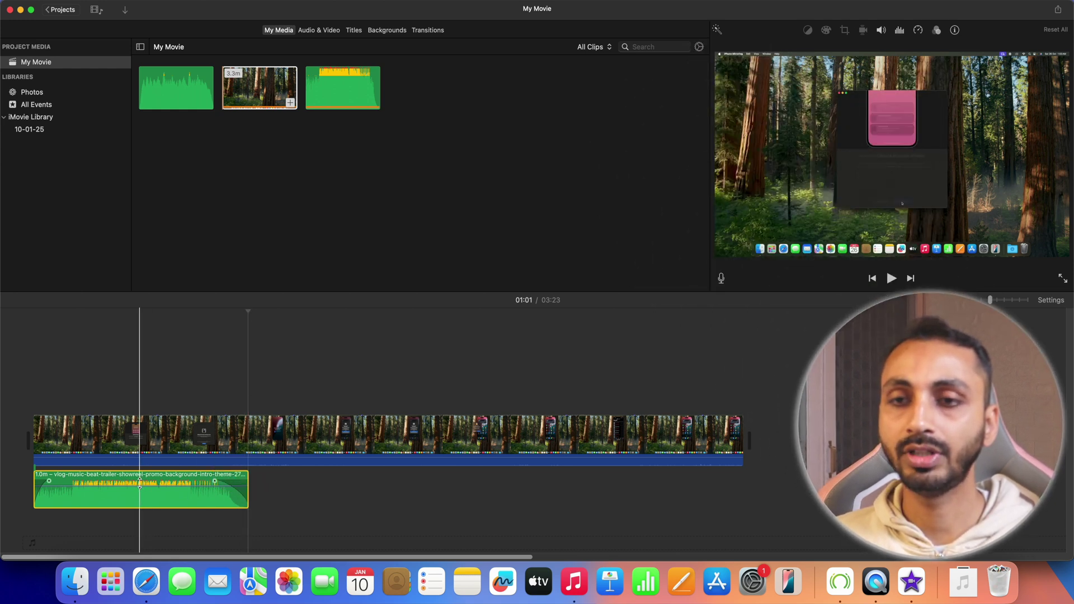
{"action": "left_click_drag", "start_coordinate": [140, 482], "coordinate": [139, 497]}
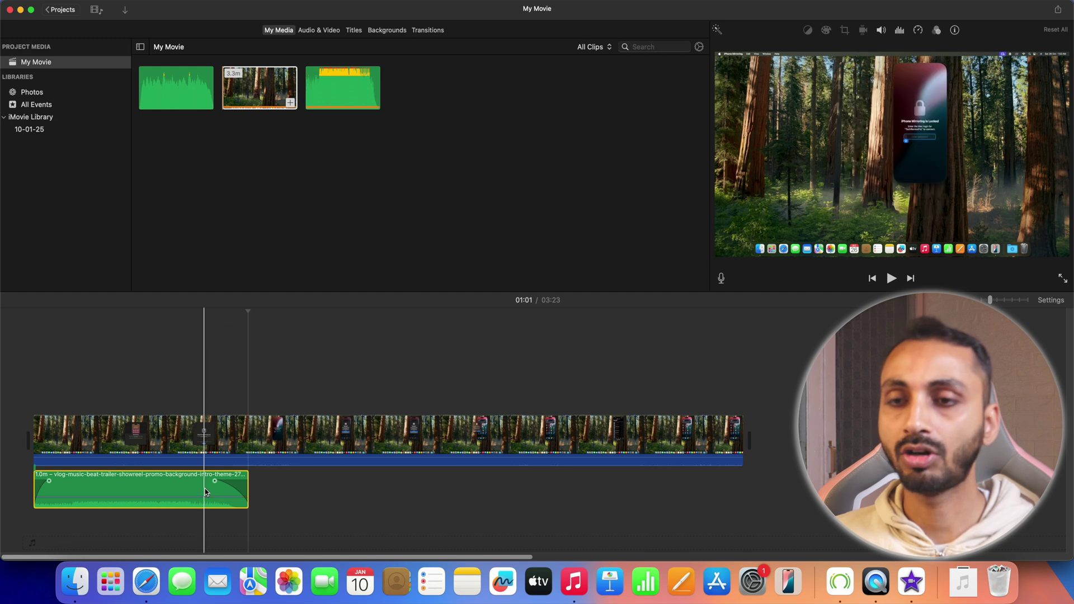
Paste two more copies of the music after the first and trim the video to end with them at 03:04.
{"action": "left_click", "coordinate": [250, 456]}
{"action": "key", "text": "super+v"}
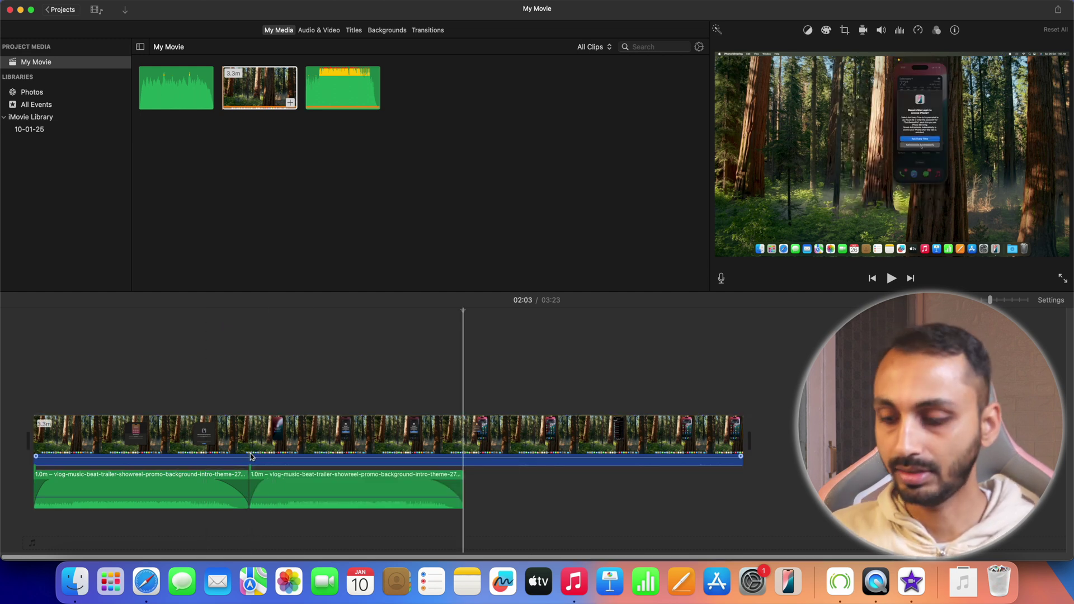
{"action": "key", "text": "super+v"}
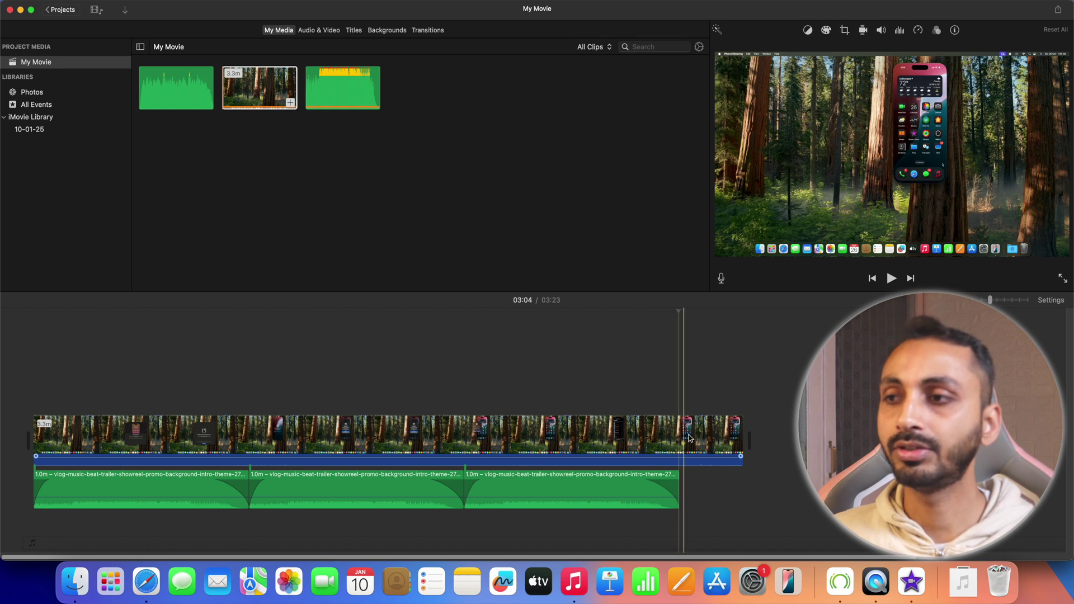
{"action": "left_click_drag", "start_coordinate": [742, 442], "coordinate": [679, 441]}
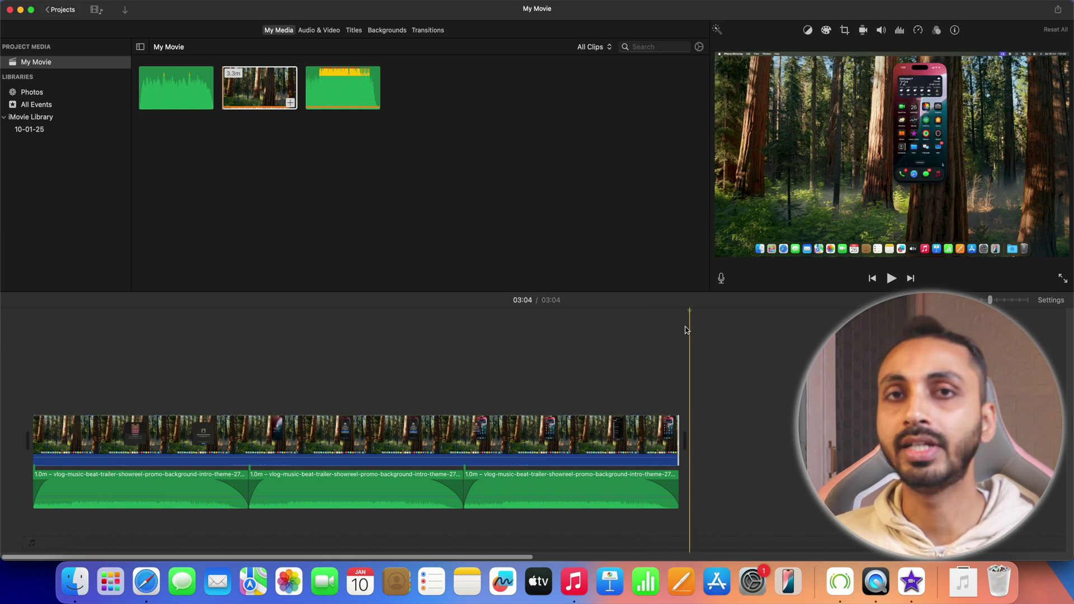
Export the project as a 1080p High quality file, continuing to the save prompt for My Movie in Documents.
{"action": "left_click", "coordinate": [1059, 11]}
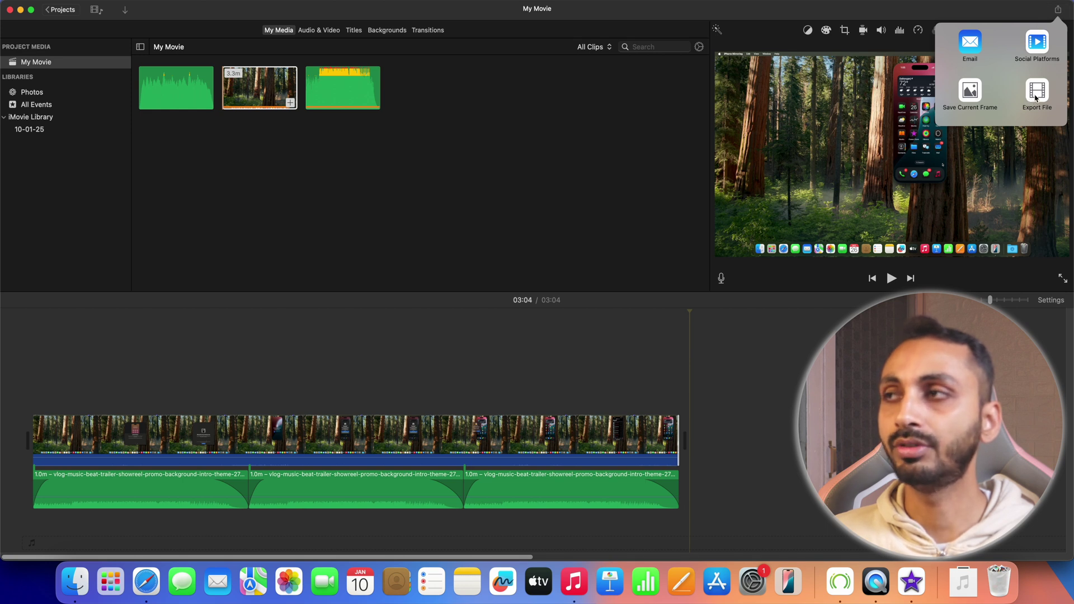
{"action": "left_click", "coordinate": [1036, 98]}
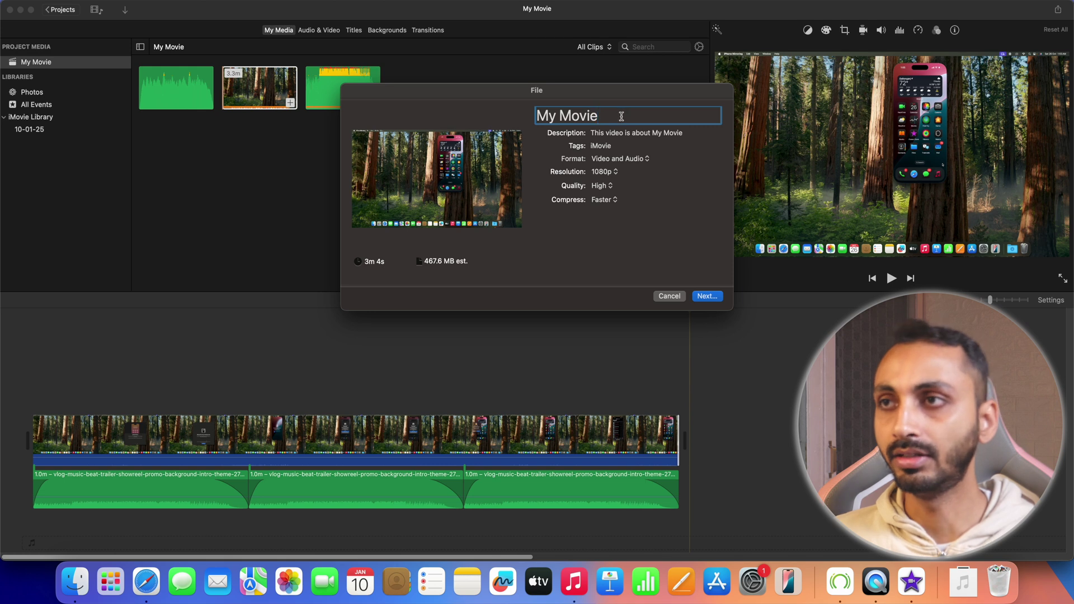
{"action": "left_click", "coordinate": [621, 134]}
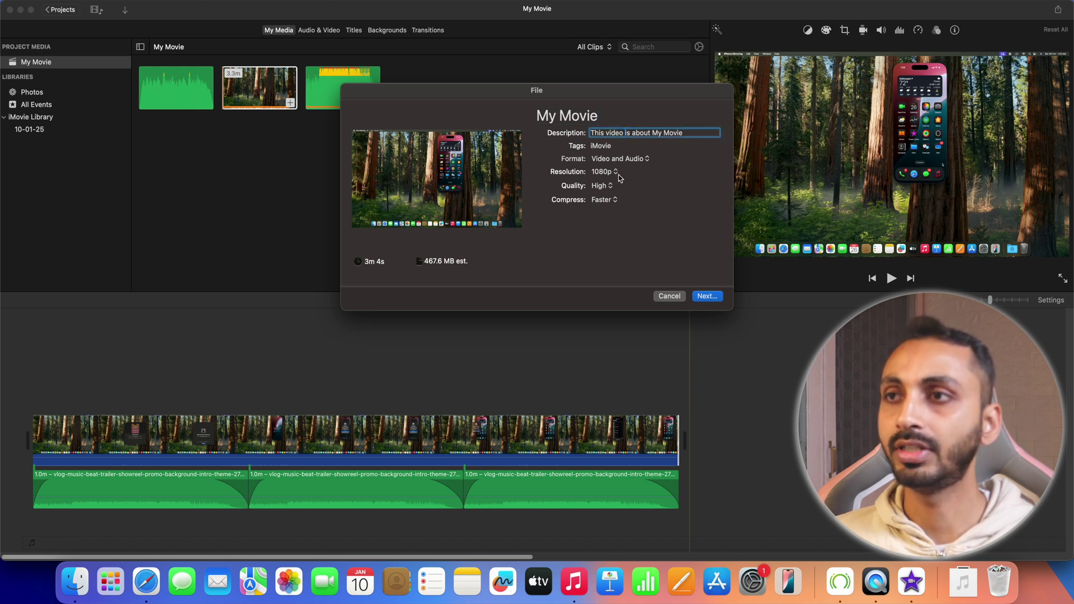
{"action": "left_click", "coordinate": [706, 300]}
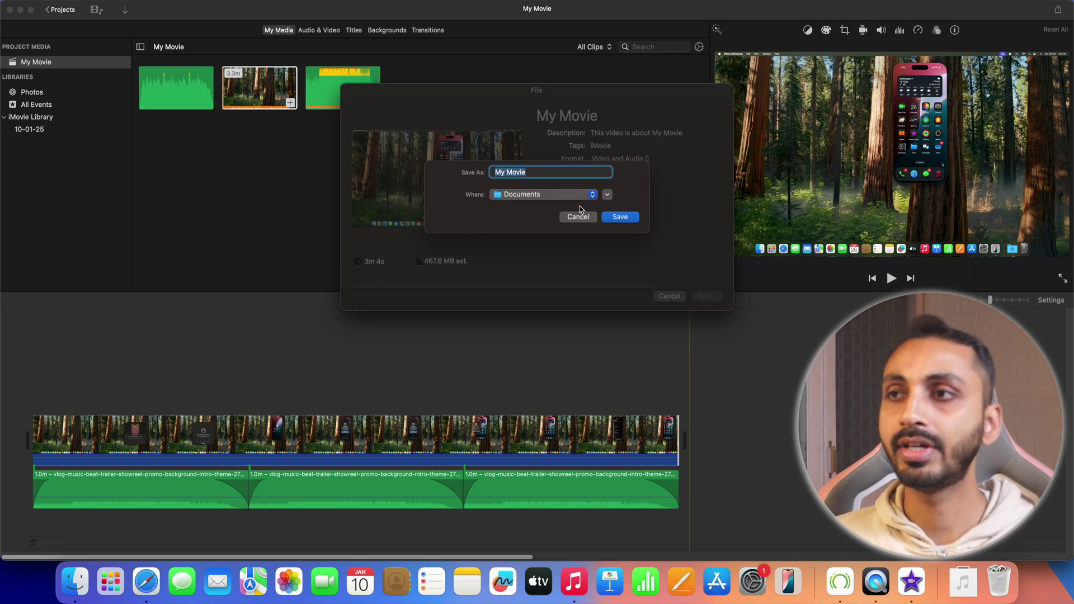
{"action": "left_click", "coordinate": [620, 217]}
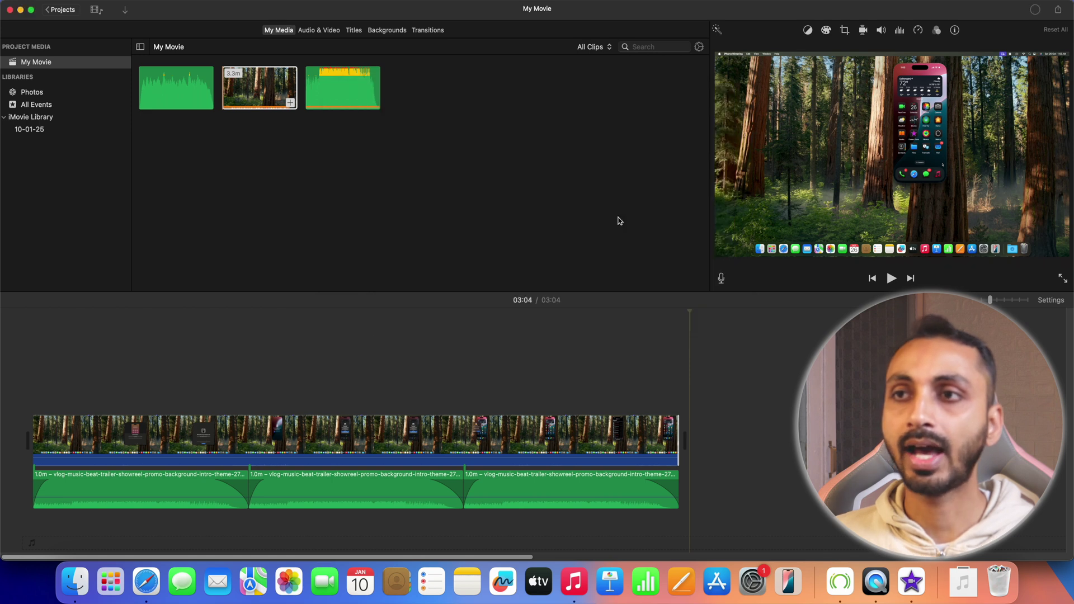